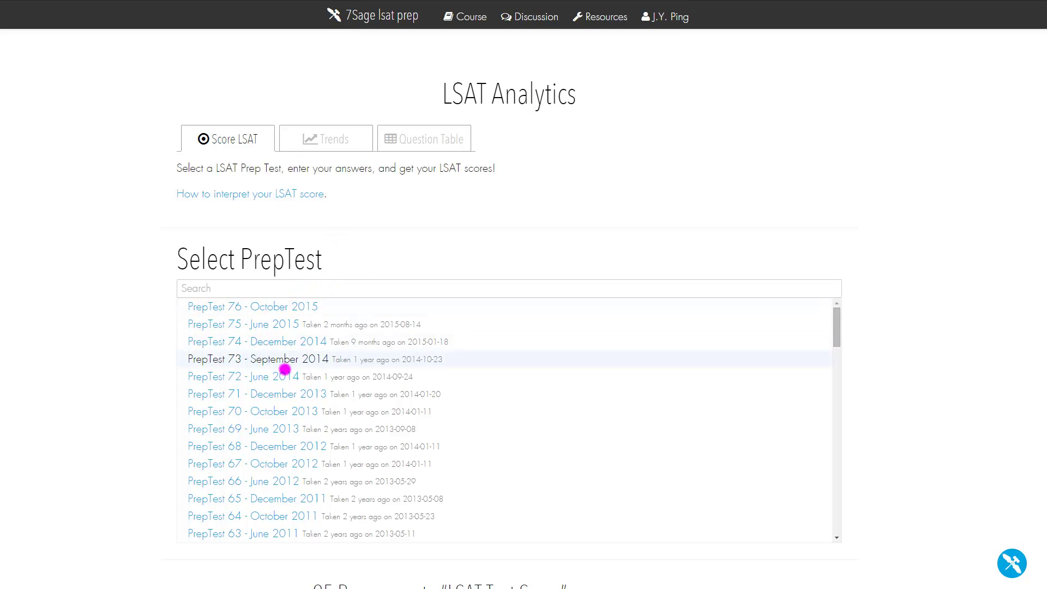
Step: Choose PrepTest 36 - December 2001 from the Select PrepTest list to load its answer sheet
scroll(288, 381, "down", 5)
scroll(289, 398, "down", 7)
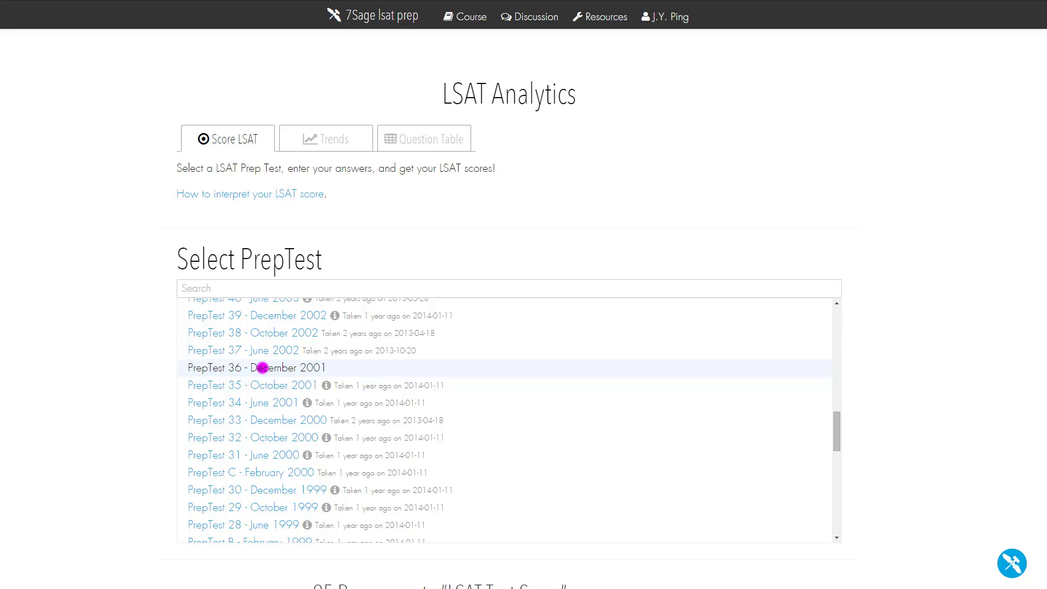
left_click(262, 367)
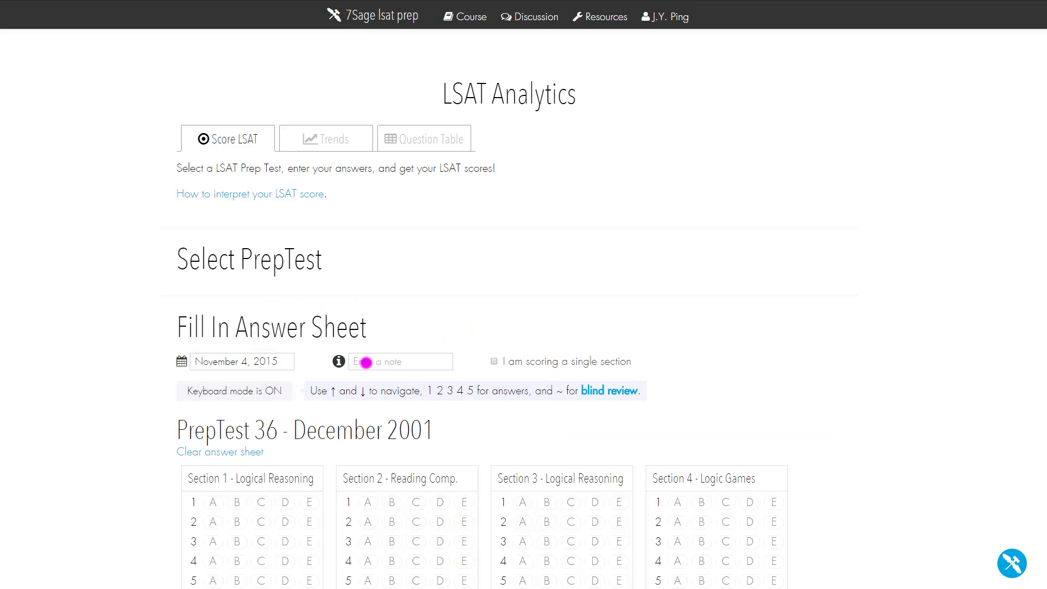
scroll(362, 362, "down", 1)
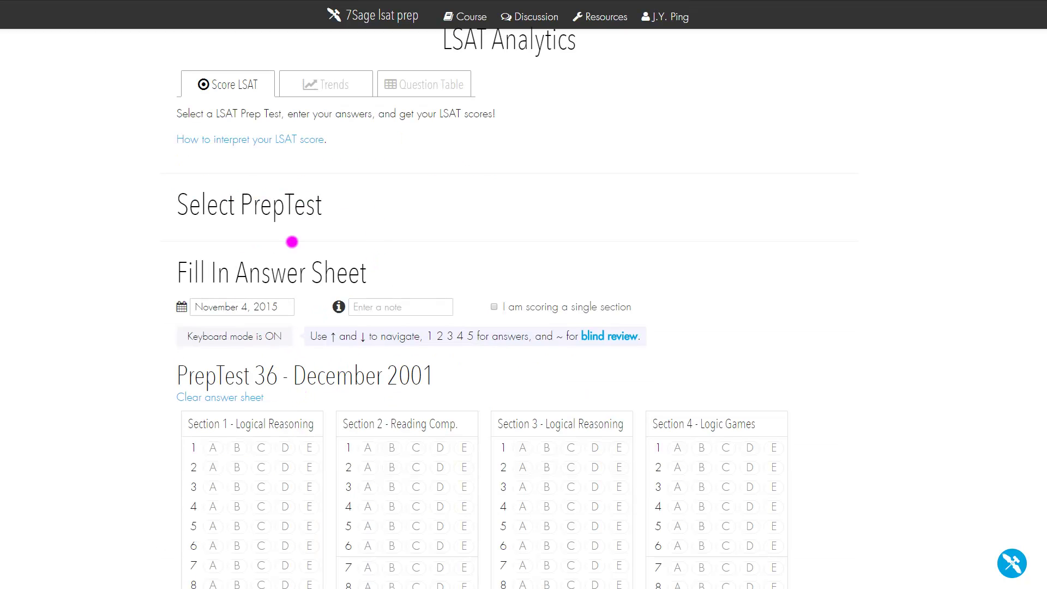
scroll(297, 354, "down", 1)
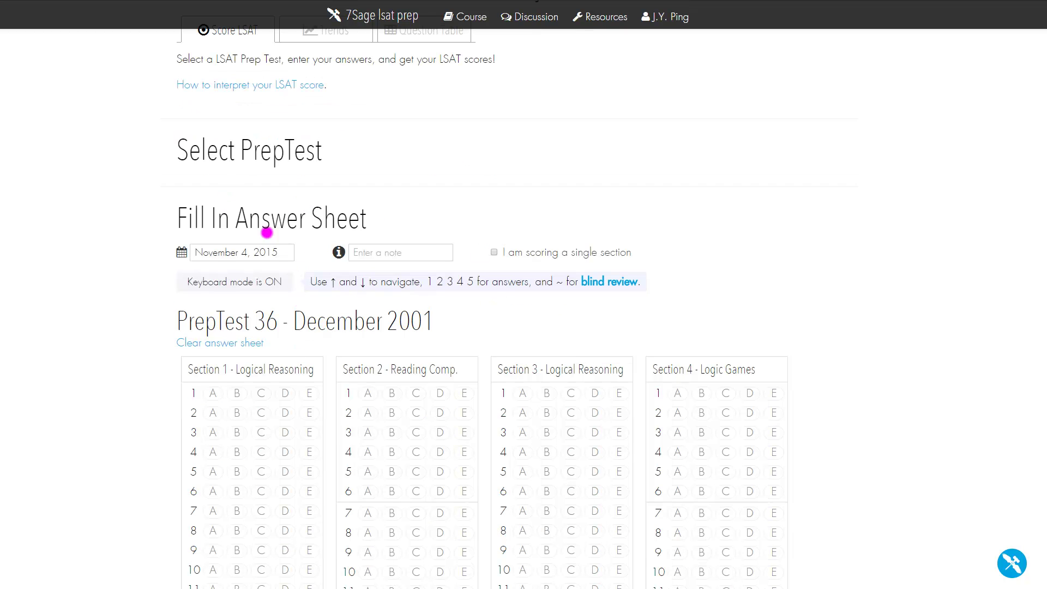
scroll(345, 376, "down", 1)
scroll(344, 373, "up", 3)
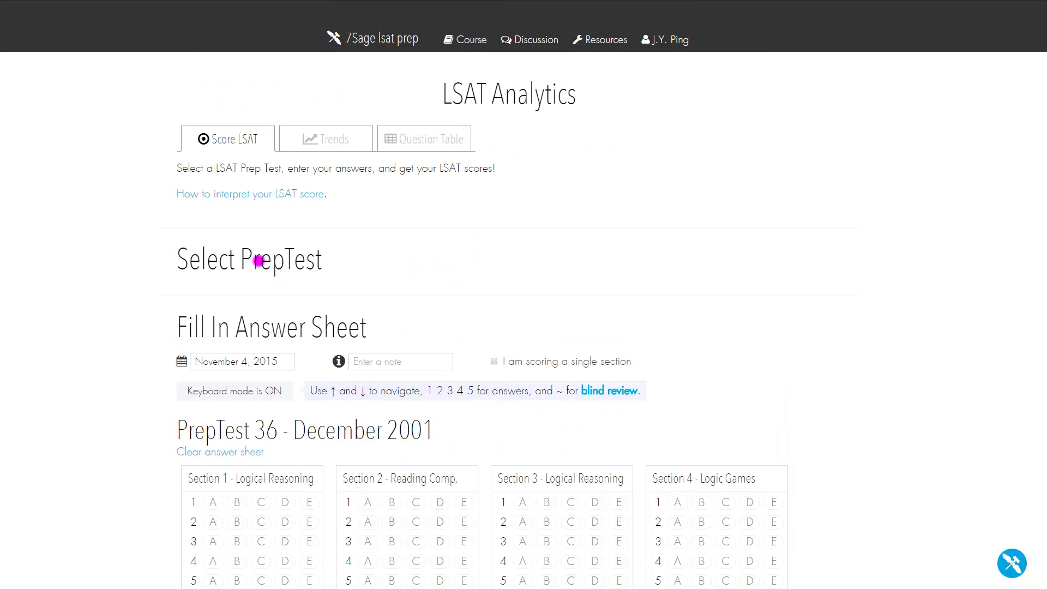
left_click(258, 262)
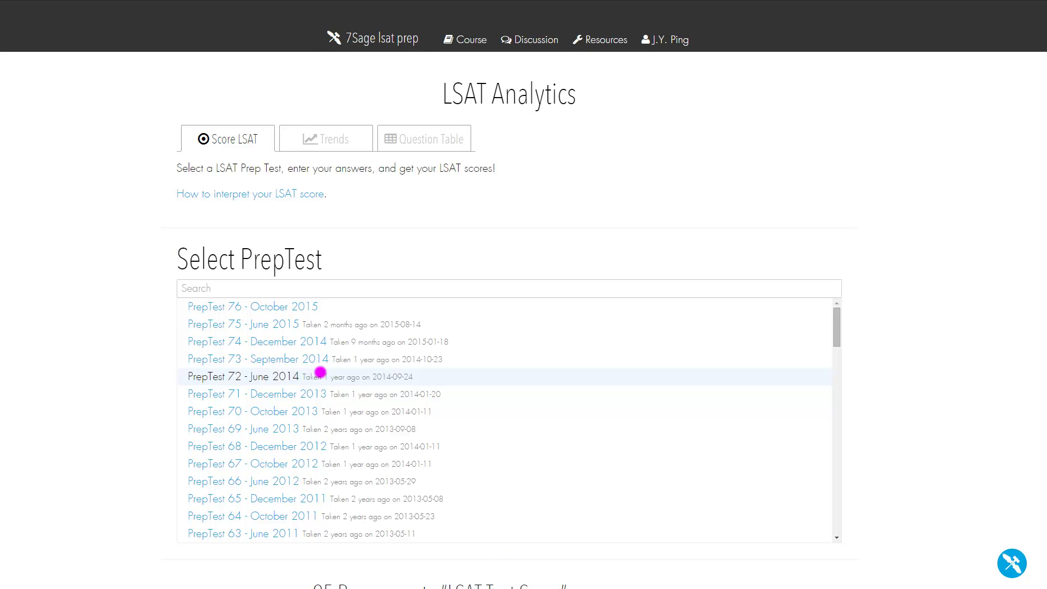
scroll(320, 372, "down", 10)
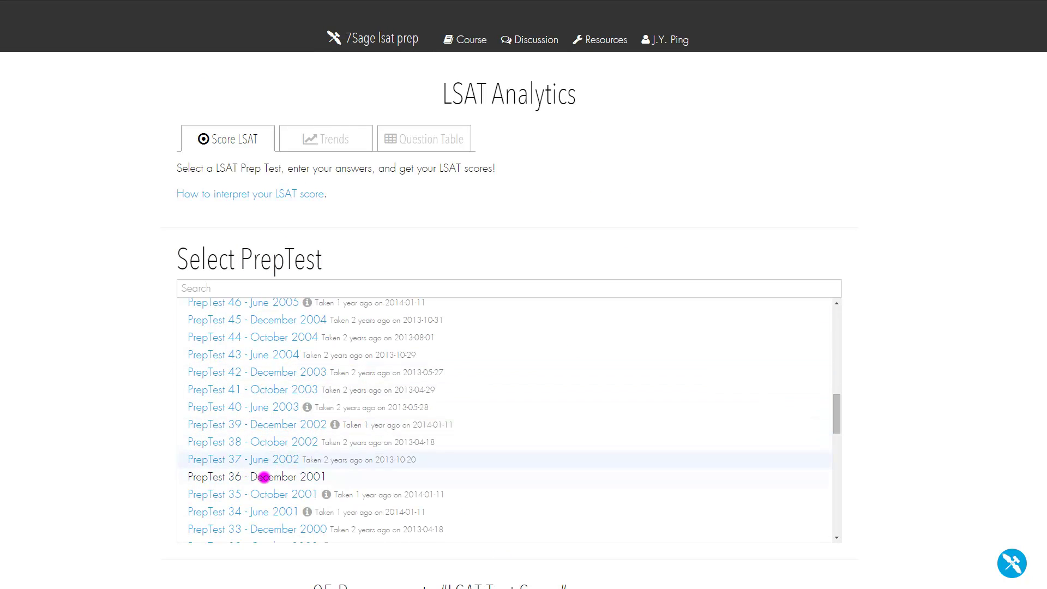
left_click(264, 477)
scroll(335, 340, "down", 2)
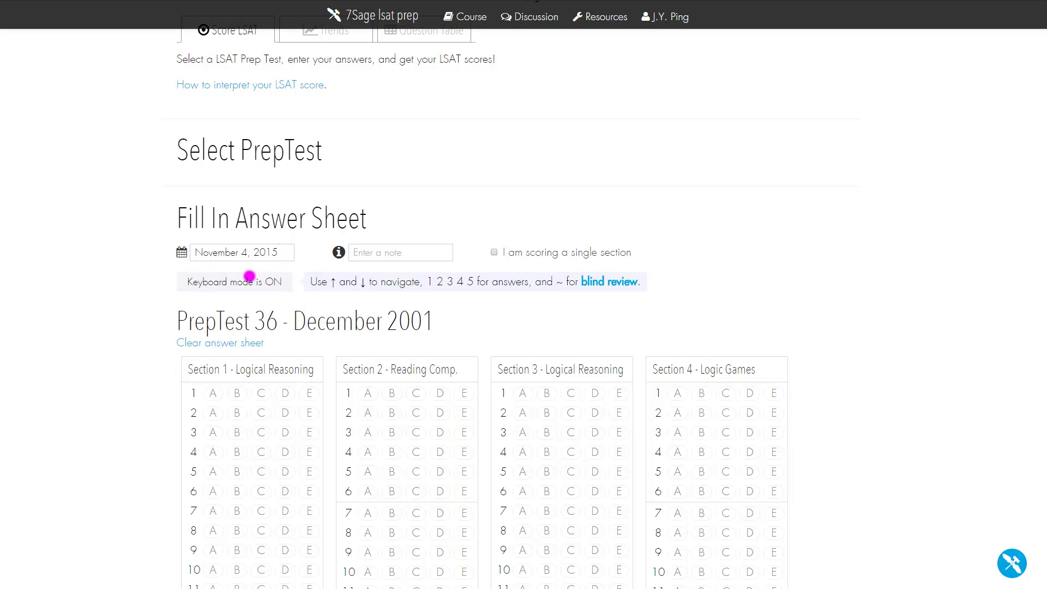
left_click(234, 252)
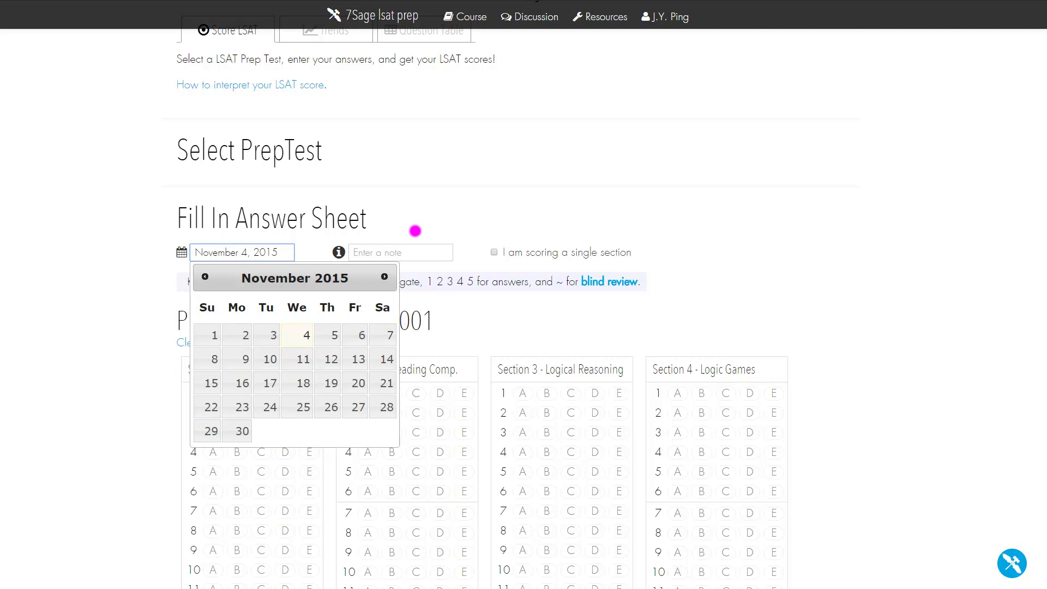
left_click(427, 217)
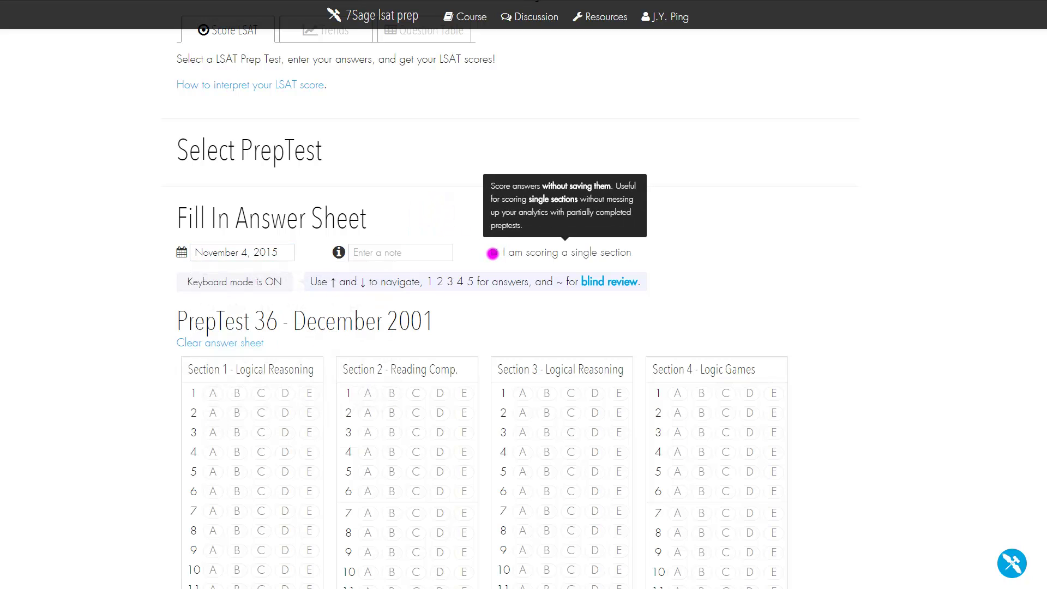
left_click(492, 253)
left_click(492, 253)
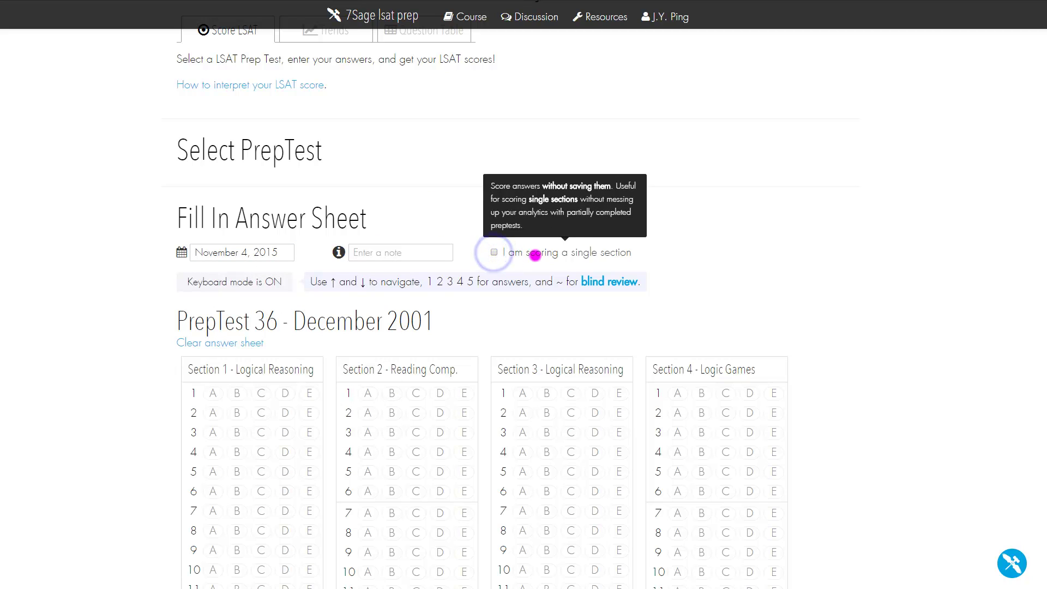
left_click(705, 259)
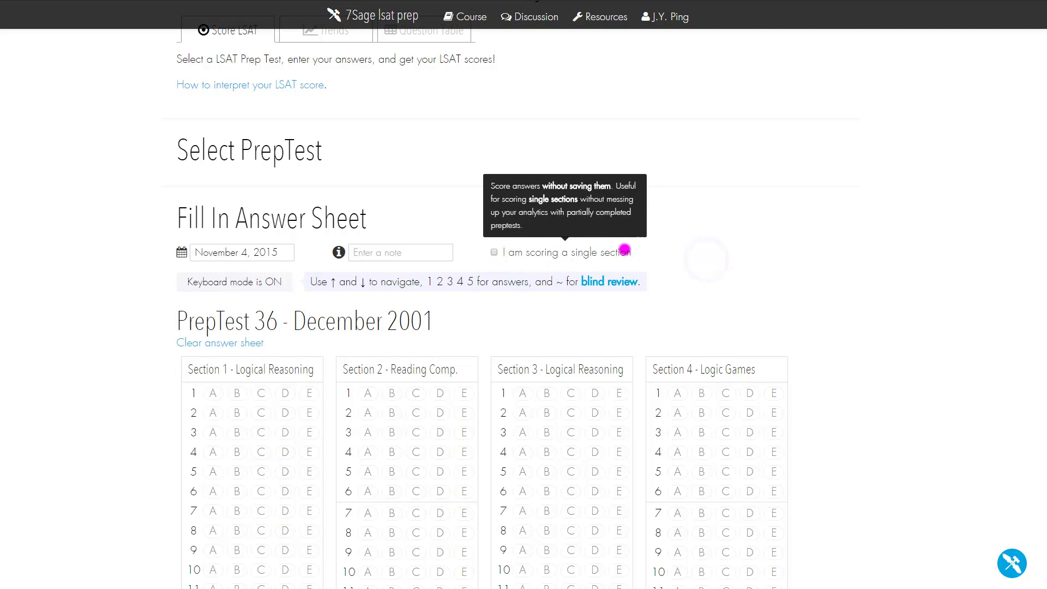
left_click(491, 252)
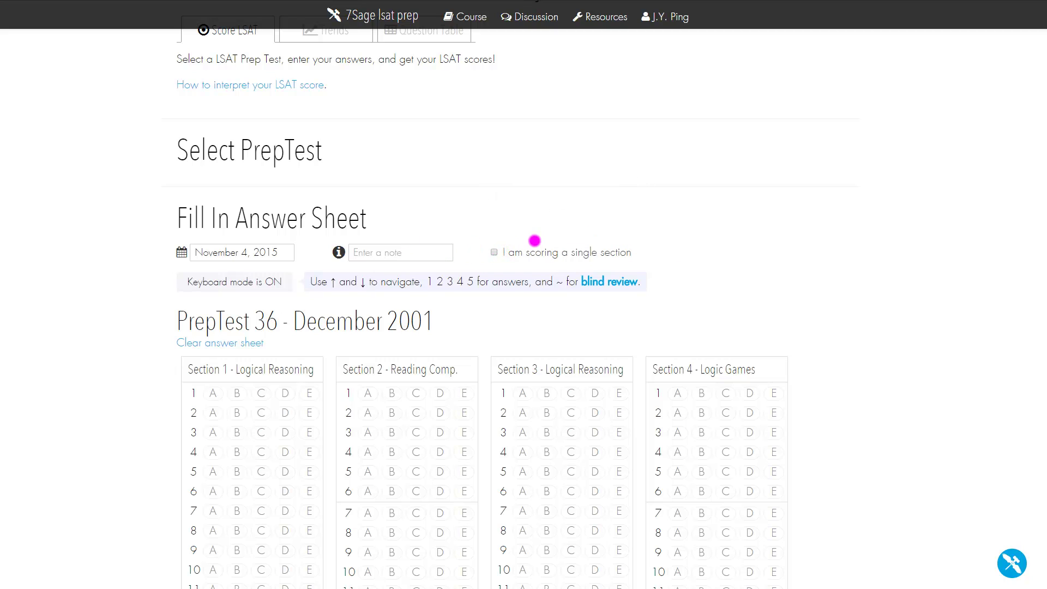
mouse_move(573, 251)
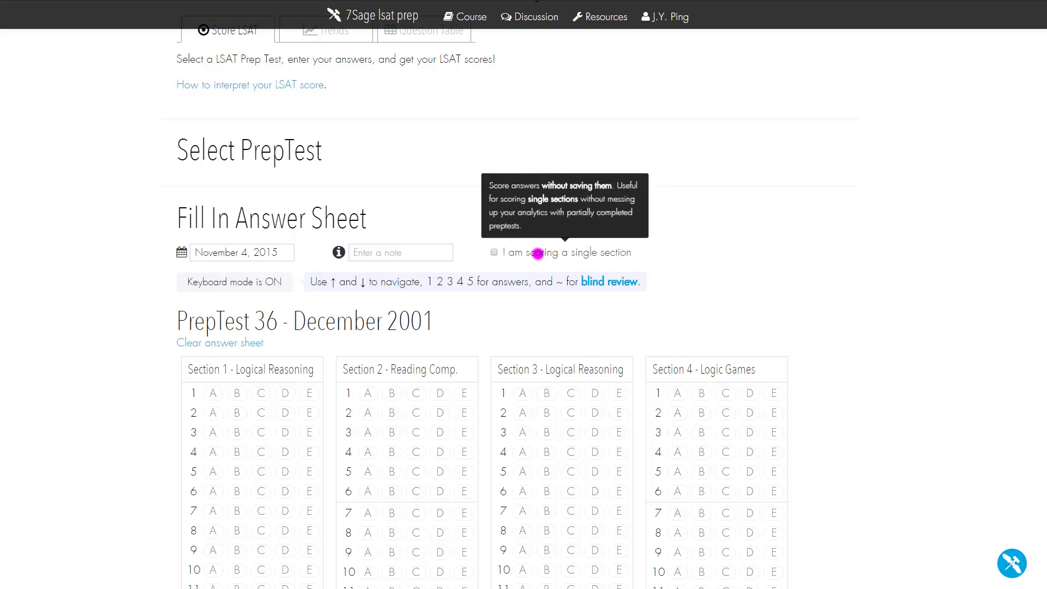
left_click(493, 253)
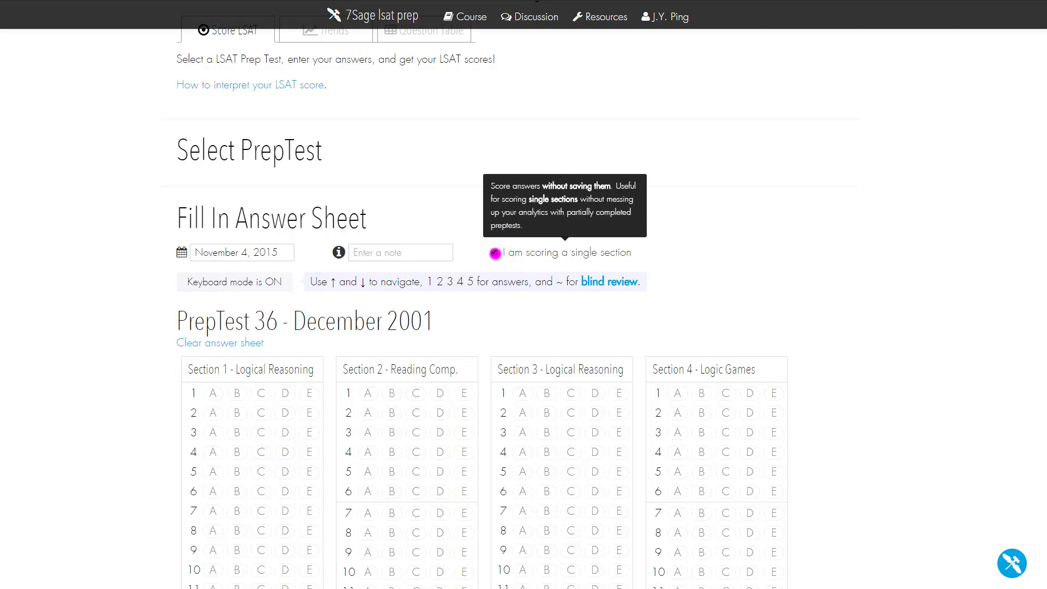
left_click(493, 253)
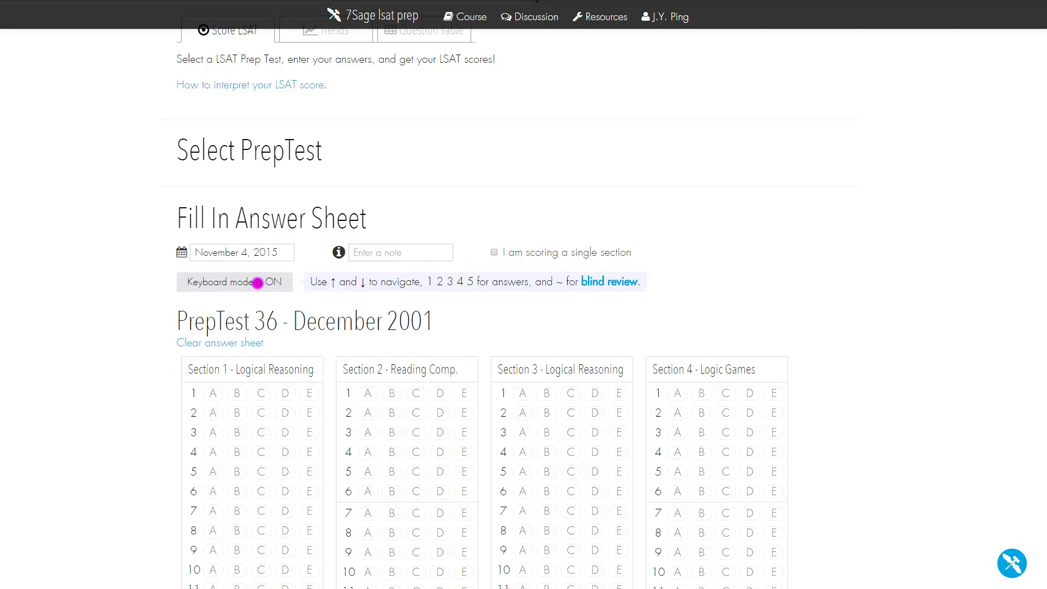
Step: Clear the sheet and key in Section 1 answers for questions 1–26, starting A, B, C, D, E
scroll(261, 306, "down", 1)
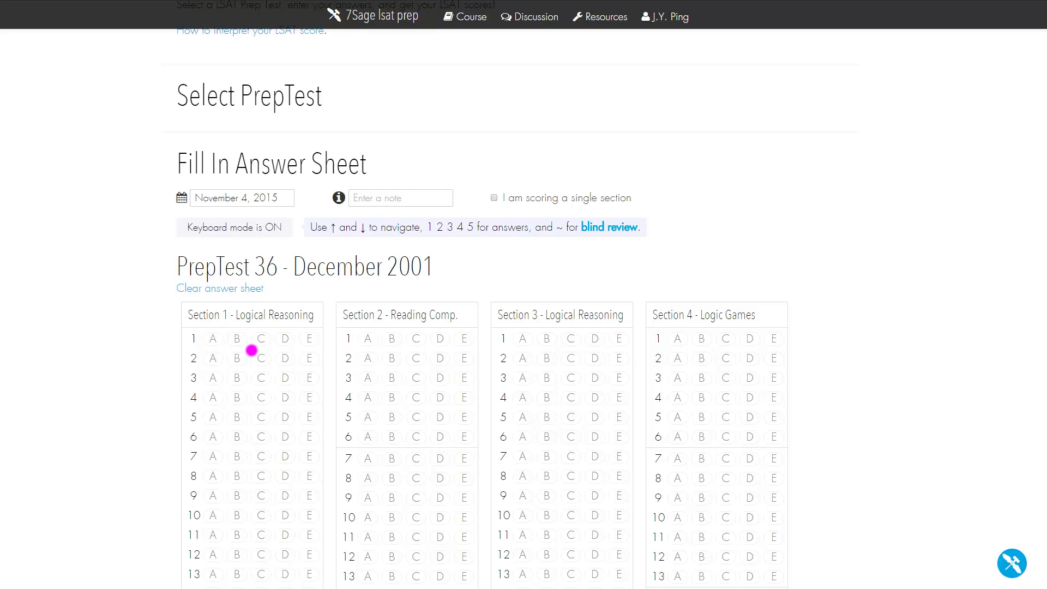
left_click(230, 341)
left_click(267, 286)
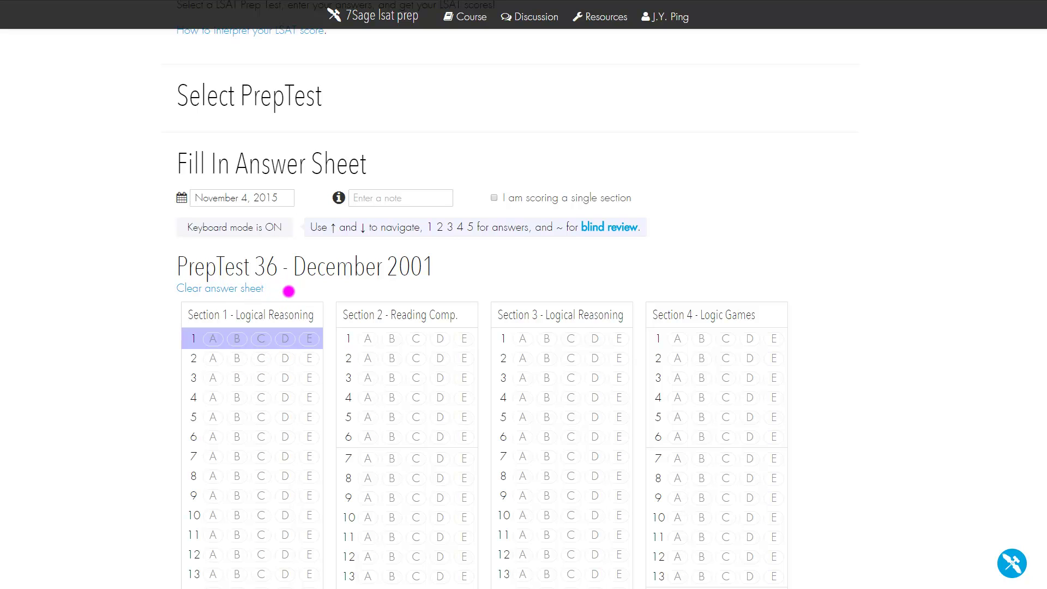
key("1")
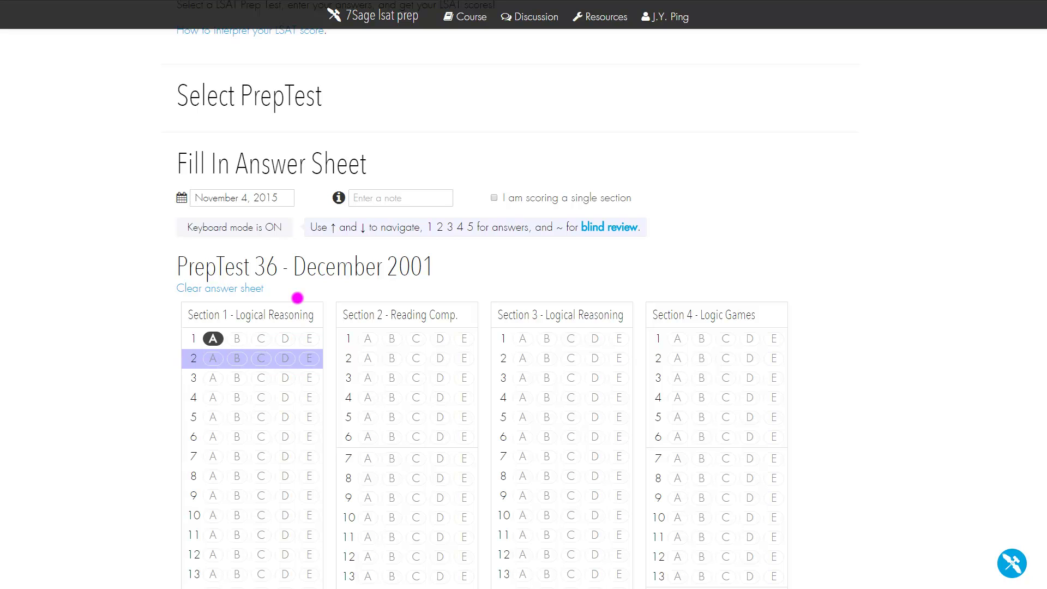
key("2")
key("3")
key("4")
key("5")
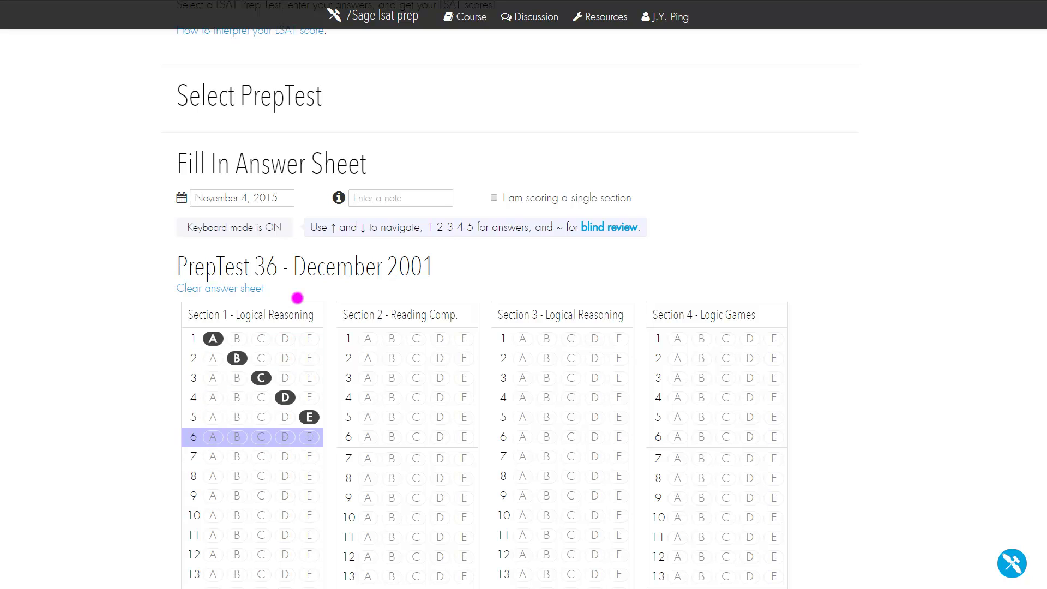
key("4")
key("3")
key("1")
key("2")
key("3")
key("4")
scroll(397, 301, "down", 2)
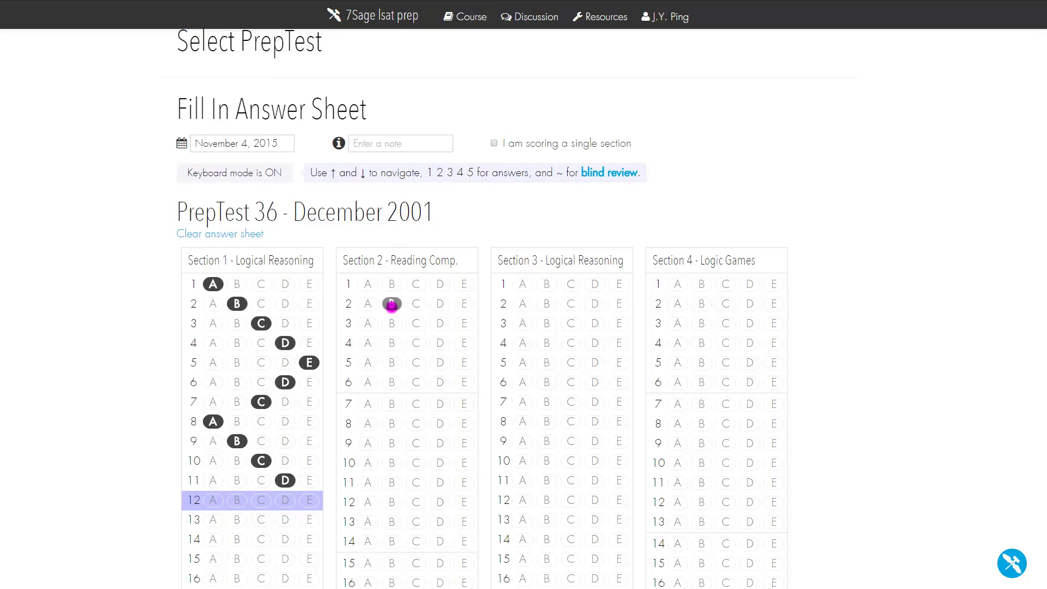
key("1")
key("2")
key("3")
key("4")
key("1")
key("2")
key("3")
key("4")
key("1")
key("2")
key("4")
scroll(521, 295, "down", 4)
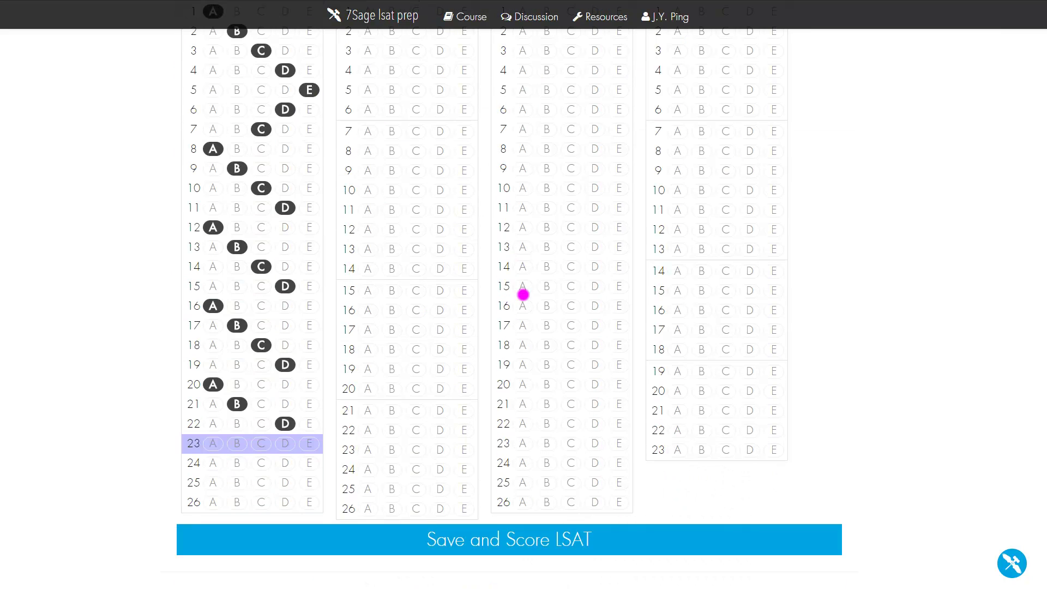
key("1")
key("4")
key("1")
key("2")
Step: Key in every Section 2 answer, starting C, D, A, B
key("3")
key("4")
key("1")
key("2")
key("4")
key("2")
key("3")
key("4")
key("1")
key("2")
key("3")
key("4")
key("1")
key("3")
key("4")
key("1")
key("2")
key("3")
key("4")
key("1")
key("2")
key("3")
key("4")
key("2")
key("4")
key("3")
key("1")
key("3")
key("4")
key("1")
key("2")
key("3")
key("4")
key("1")
key("2")
key("3")
key("4")
Step: Key in the Section 3 answers D, C, A, B, D
key("1")
key("2")
key("4")
key("3")
key("1")
key("2")
key("3")
key("4")
key("2")
key("3")
key("4")
key("1")
key("2")
key("4")
key("3")
key("1")
key("3")
key("4")
scroll(839, 304, "up", 2)
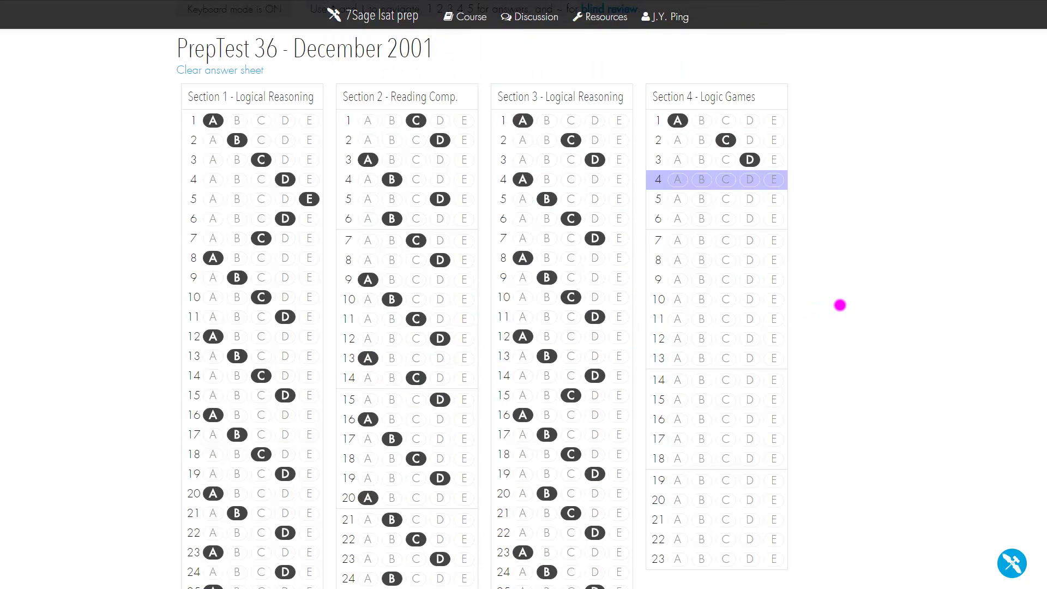
key("4")
key("3")
key("4")
key("1")
key("2")
key("3")
key("4")
key("1")
key("2")
key("3")
key("4")
key("1")
key("2")
key("3")
key("4")
key("1")
key("2")
key("3")
key("4")
key("4")
scroll(839, 304, "down", 1)
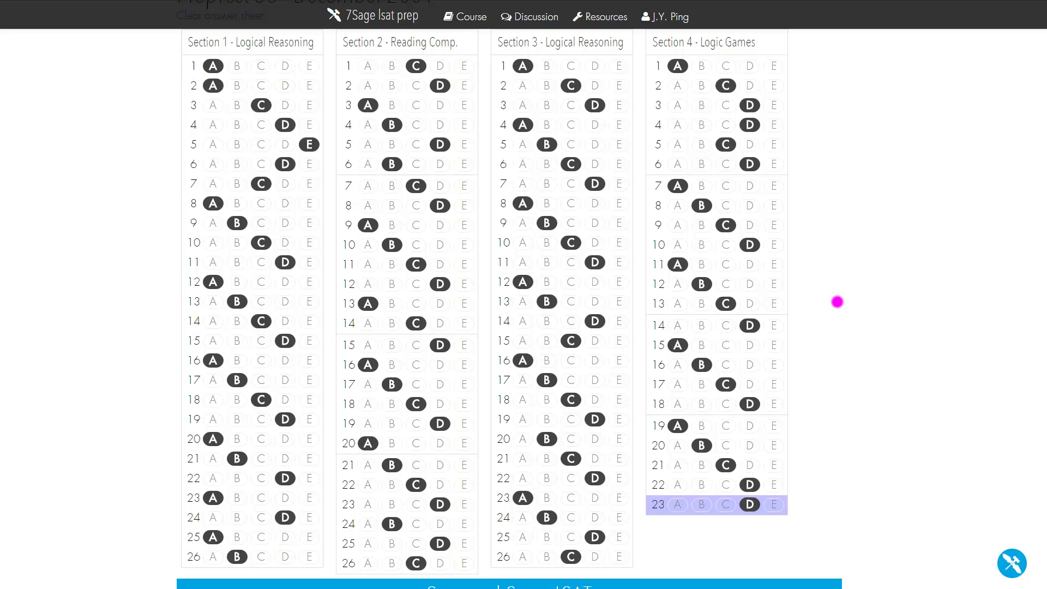
scroll(876, 296, "up", 2)
scroll(876, 296, "up", 1)
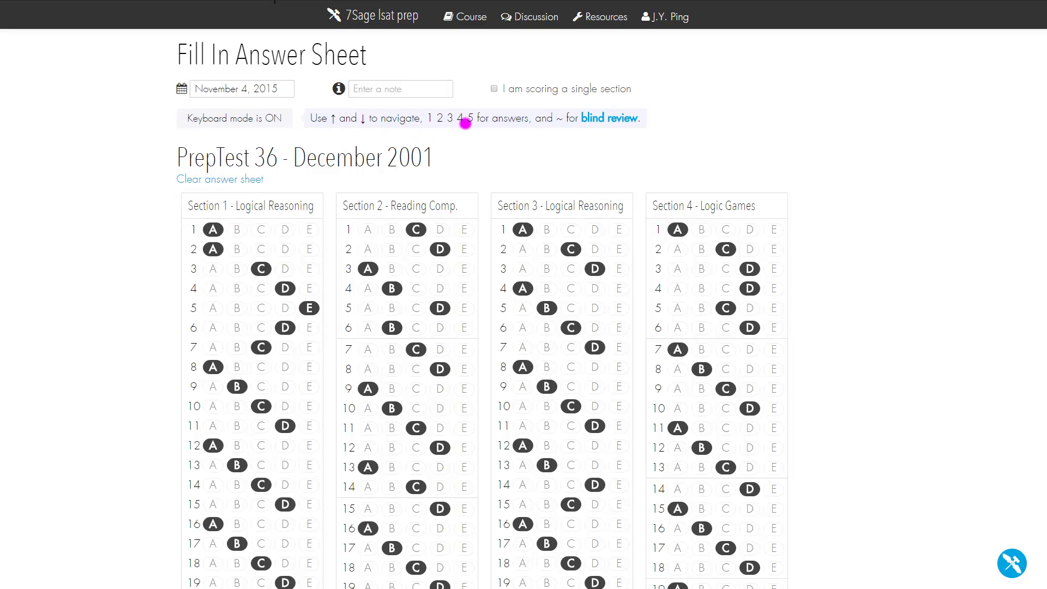
Step: Flag Section 1 questions 1, 2 and 4 for blind review with answers A, A and C
left_click(192, 229)
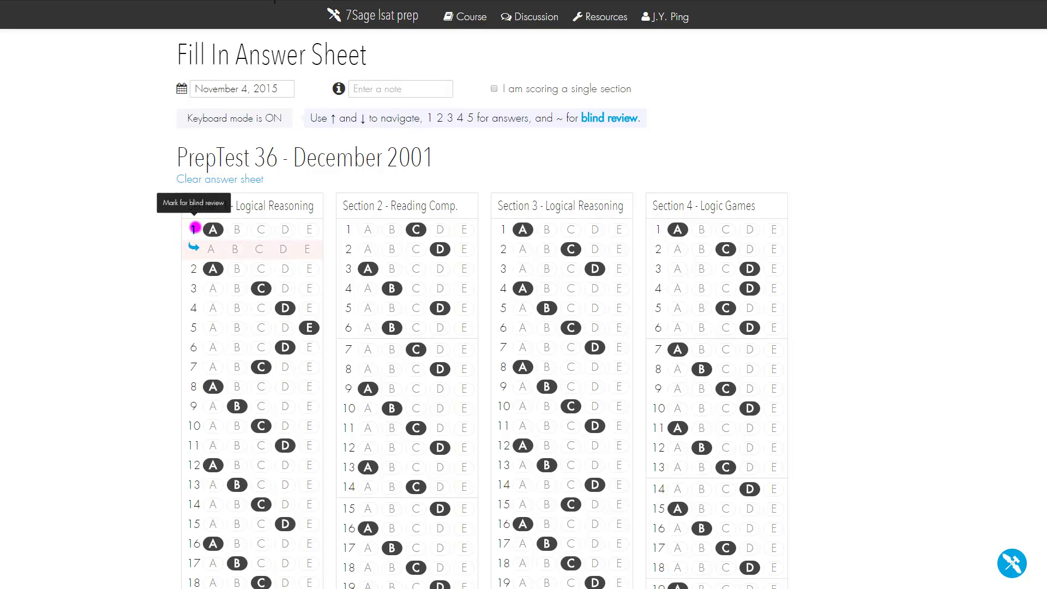
left_click(191, 230)
left_click(191, 231)
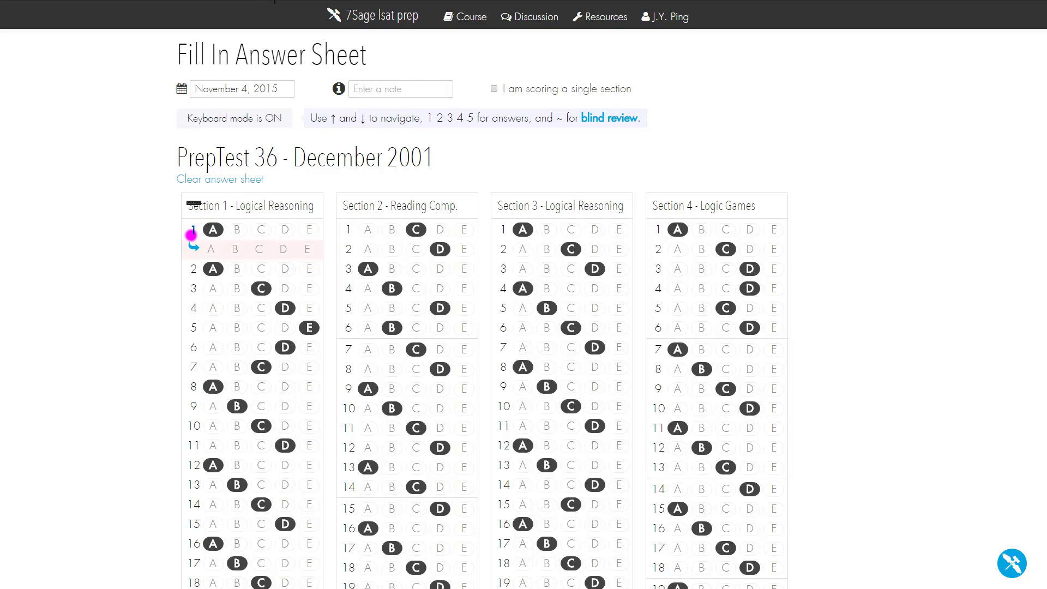
left_click(214, 229)
left_click(210, 249)
left_click(210, 249)
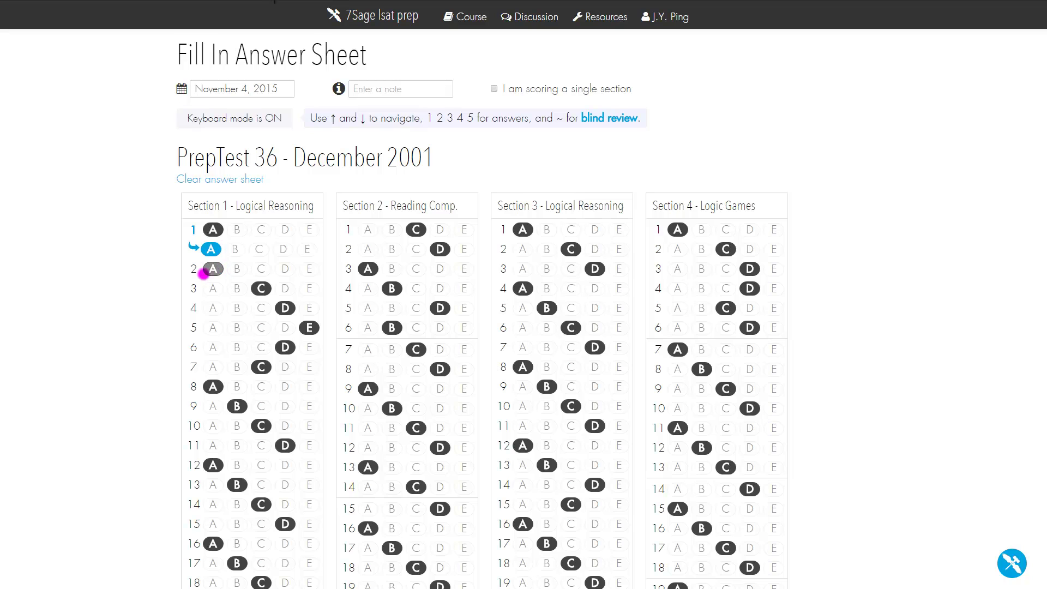
left_click(194, 270)
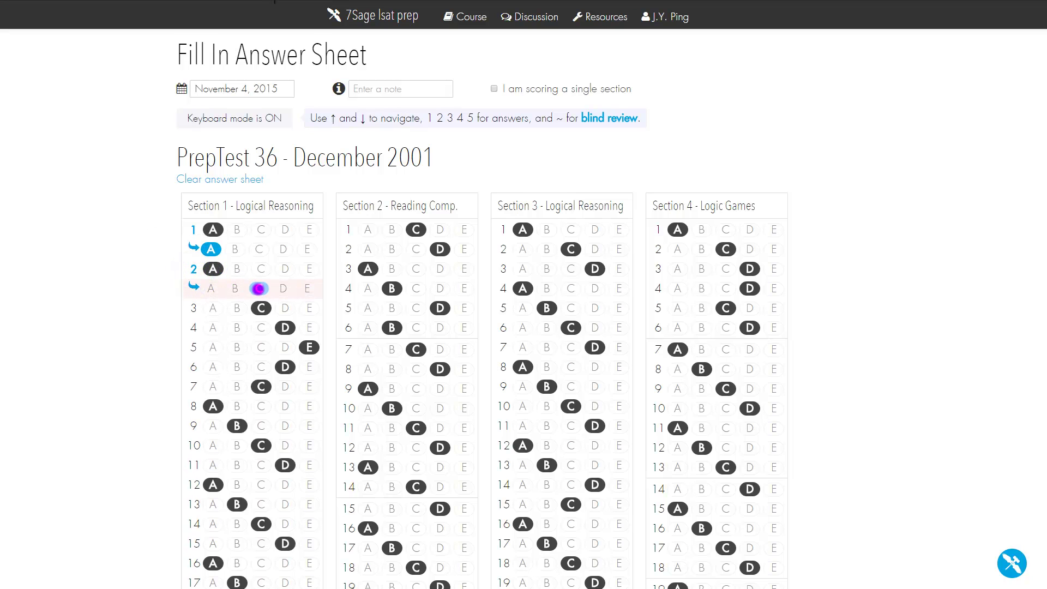
left_click(212, 288)
left_click(193, 328)
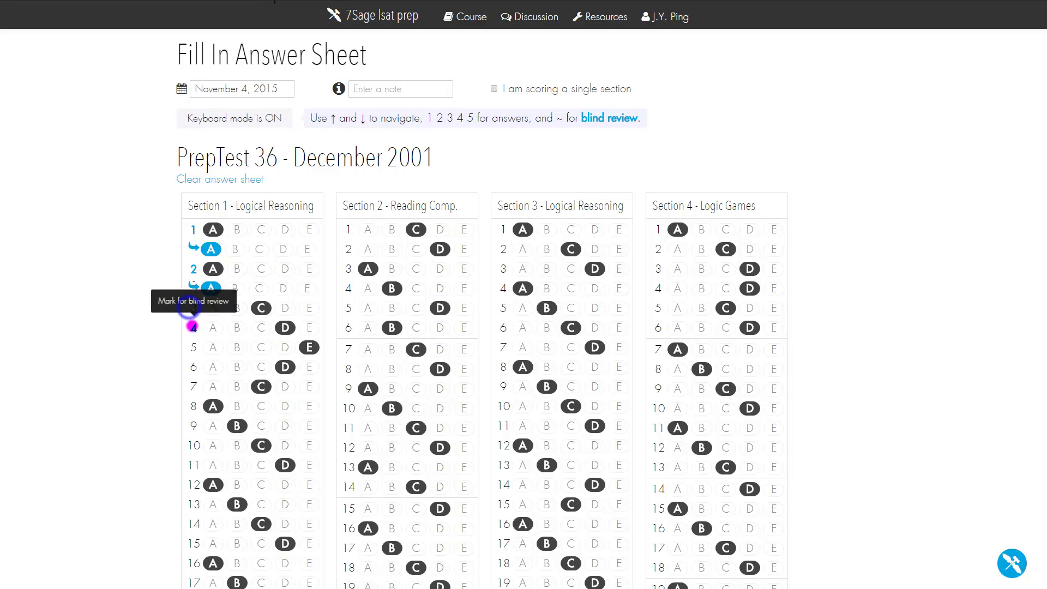
left_click(259, 347)
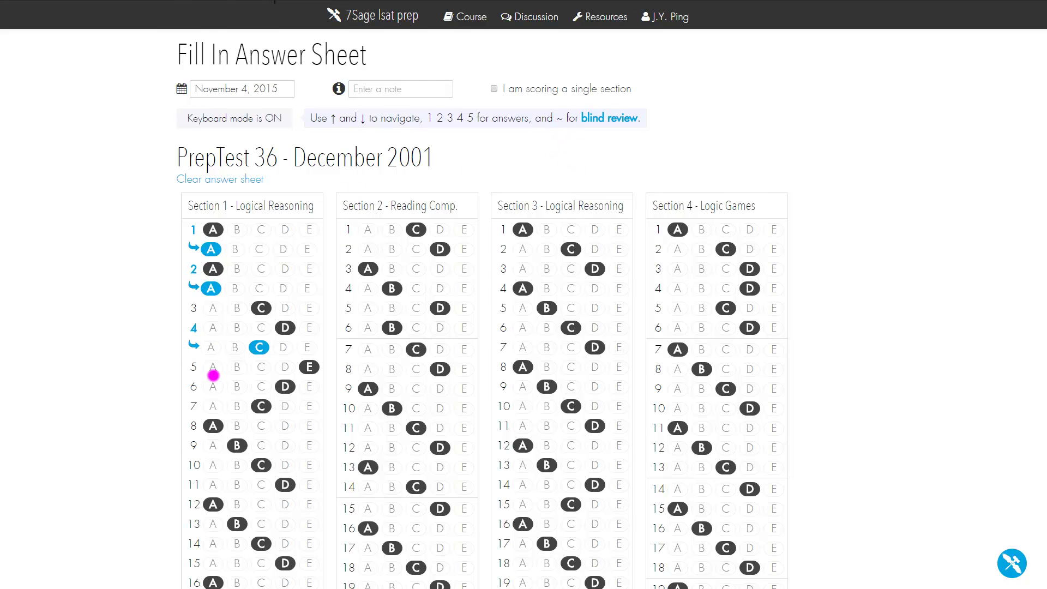
scroll(216, 374, "down", 1)
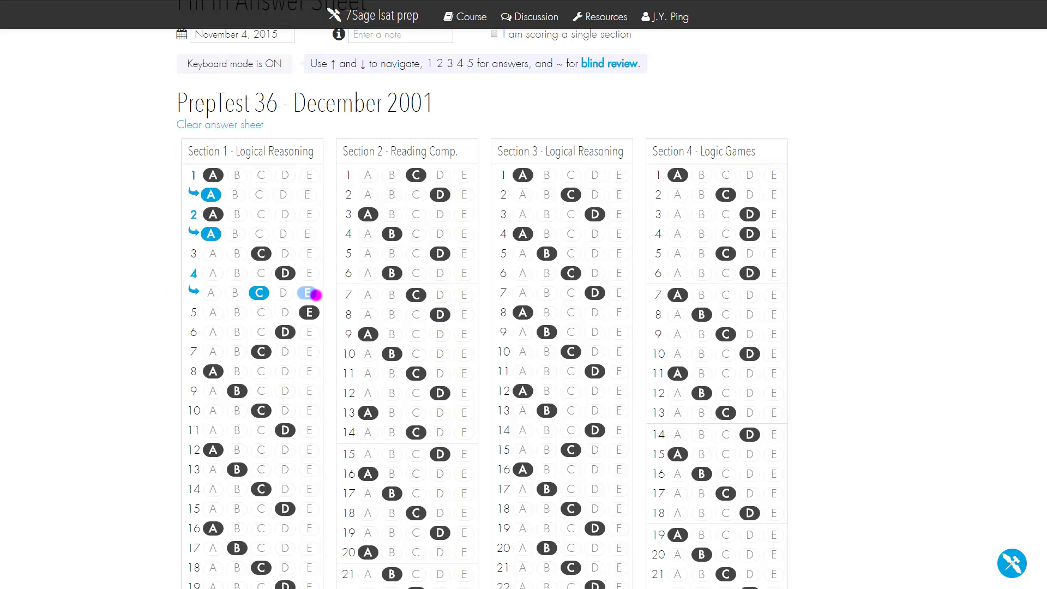
scroll(736, 280, "down", 4)
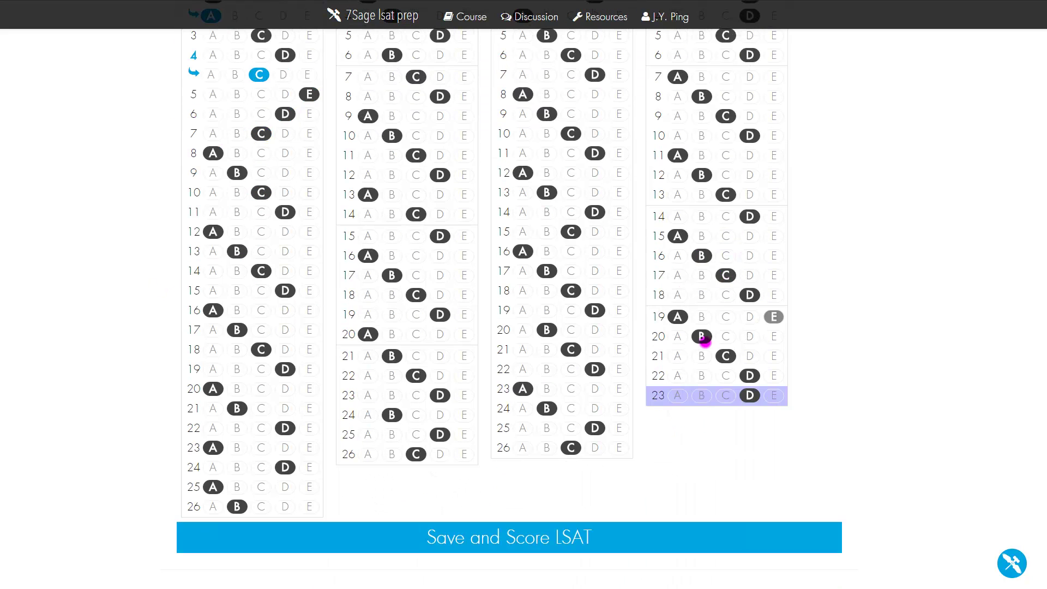
Step: Save and score the sheet, then review score 127, blind review 128 and the Question Performance table
left_click(474, 538)
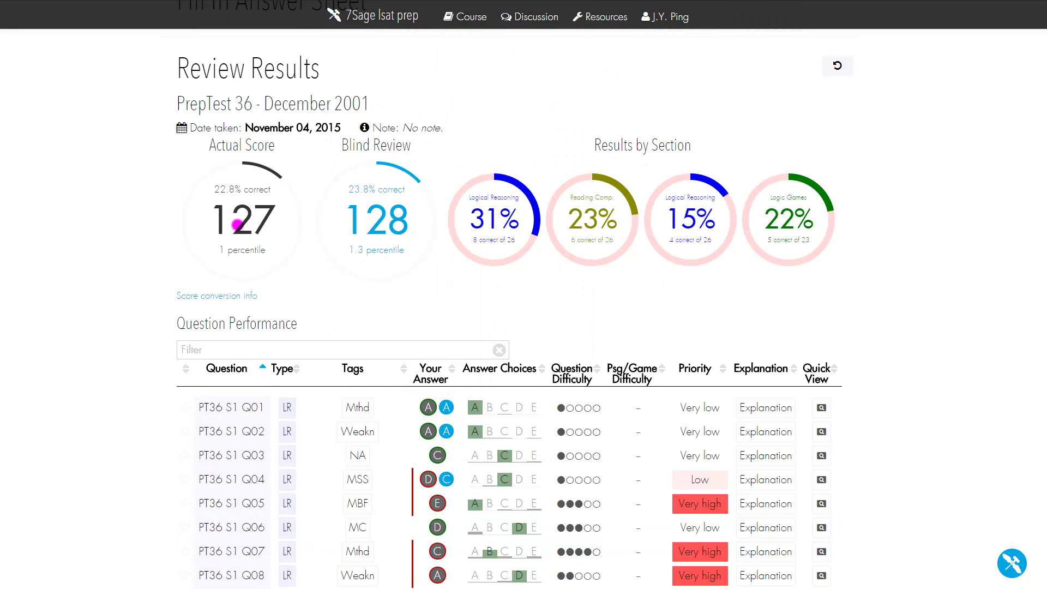
scroll(923, 309, "up", 6)
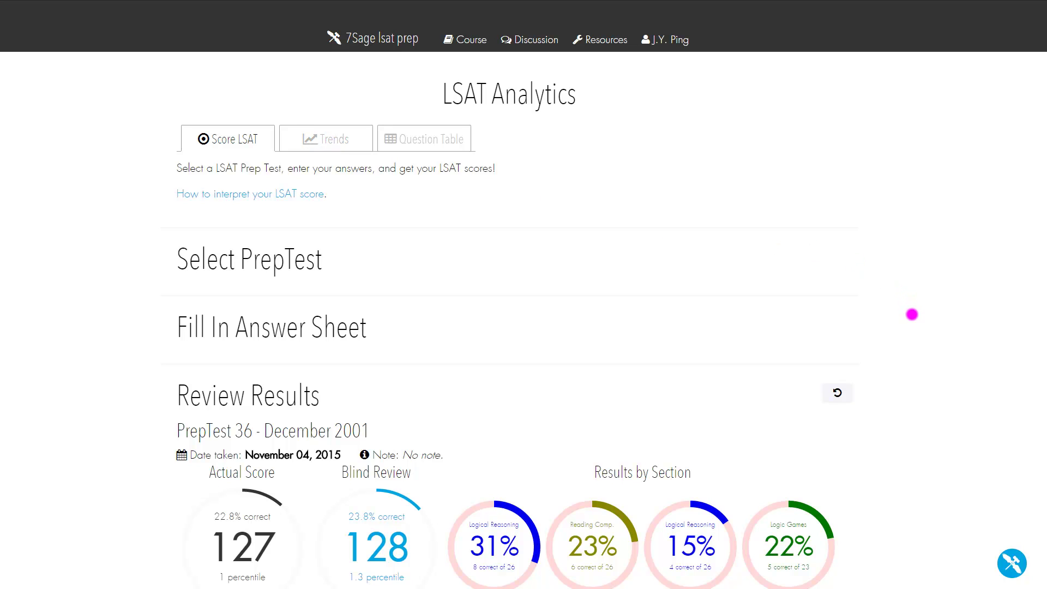
scroll(908, 321, "down", 8)
scroll(895, 326, "down", 1)
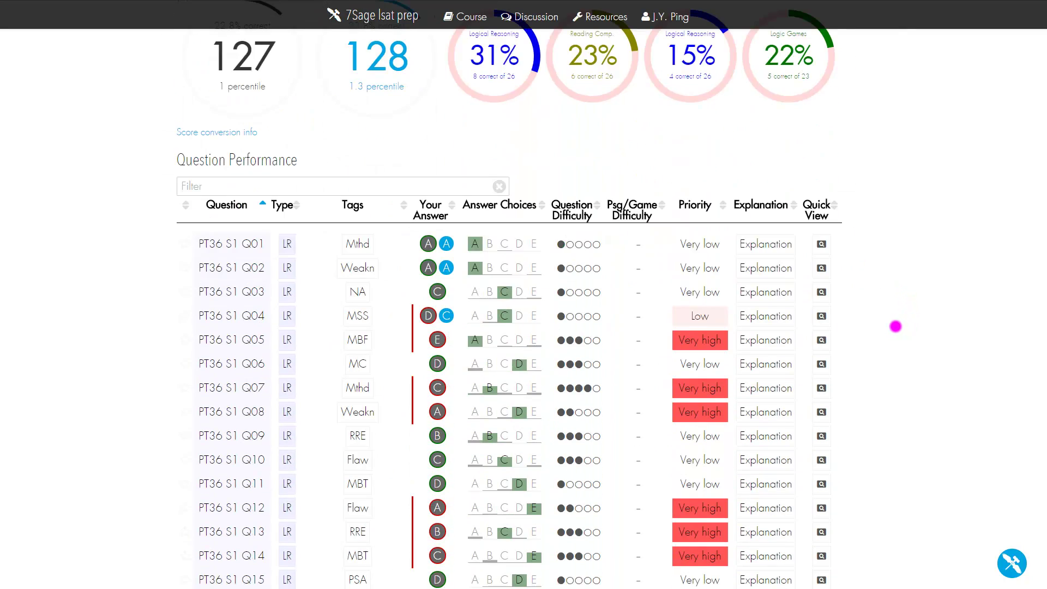
scroll(640, 418, "down", 15)
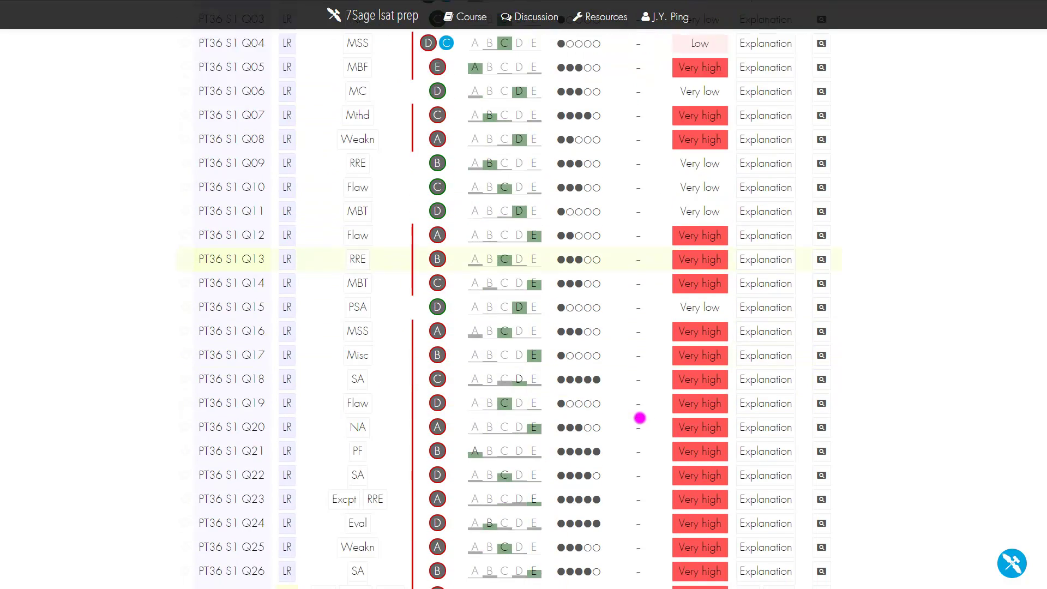
scroll(552, 407, "down", 12)
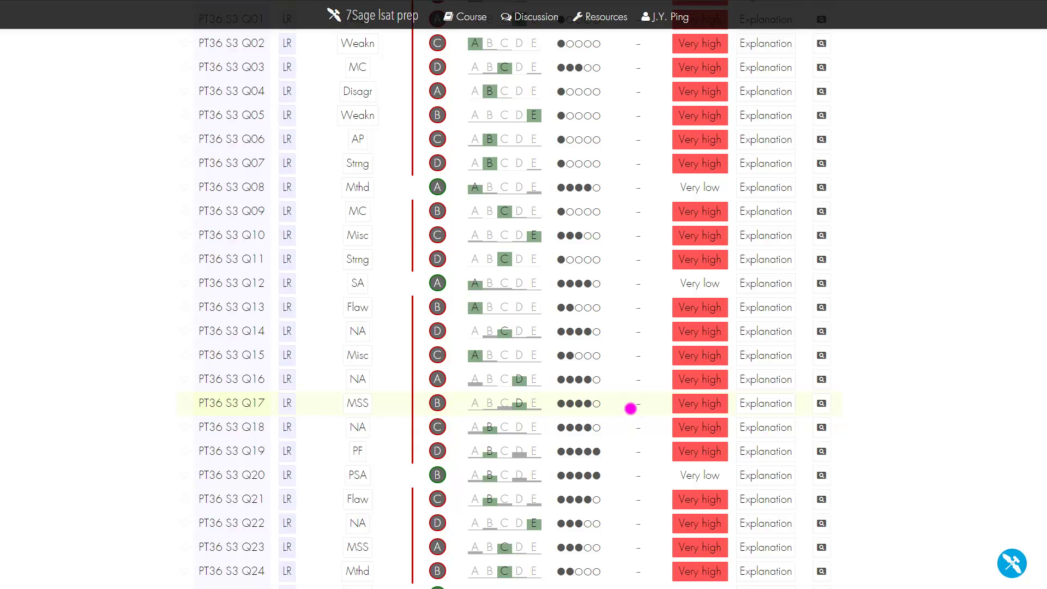
scroll(630, 408, "up", 20)
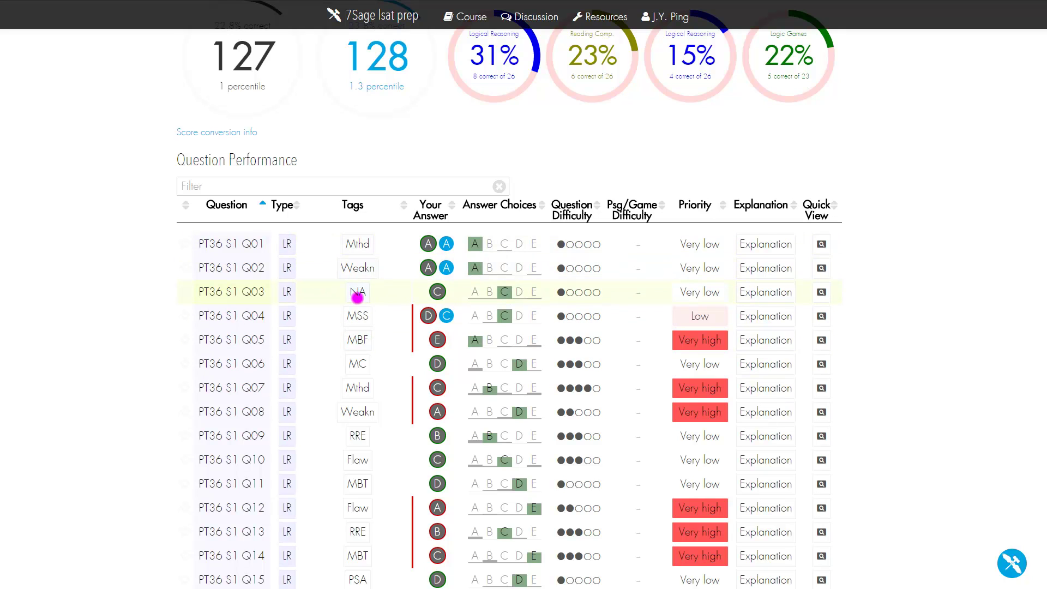
scroll(525, 354, "down", 1)
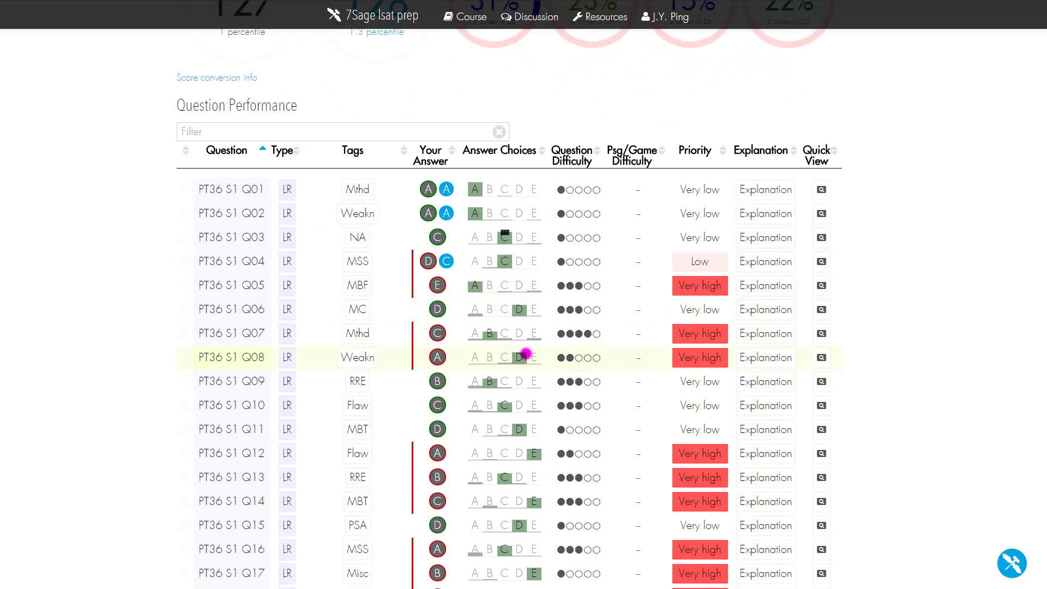
scroll(525, 354, "down", 2)
scroll(493, 385, "down", 2)
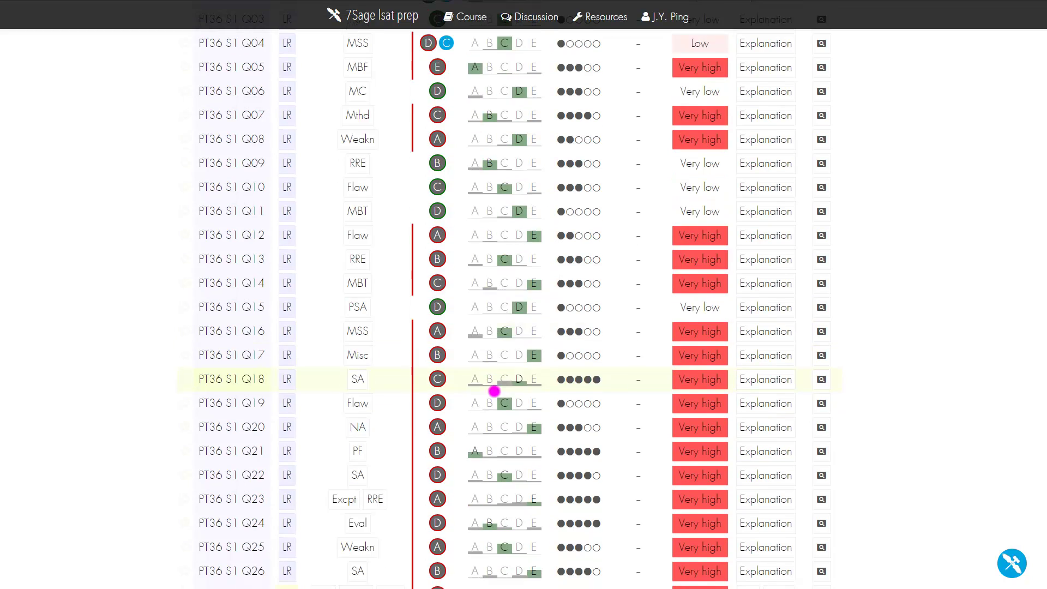
scroll(494, 391, "down", 1)
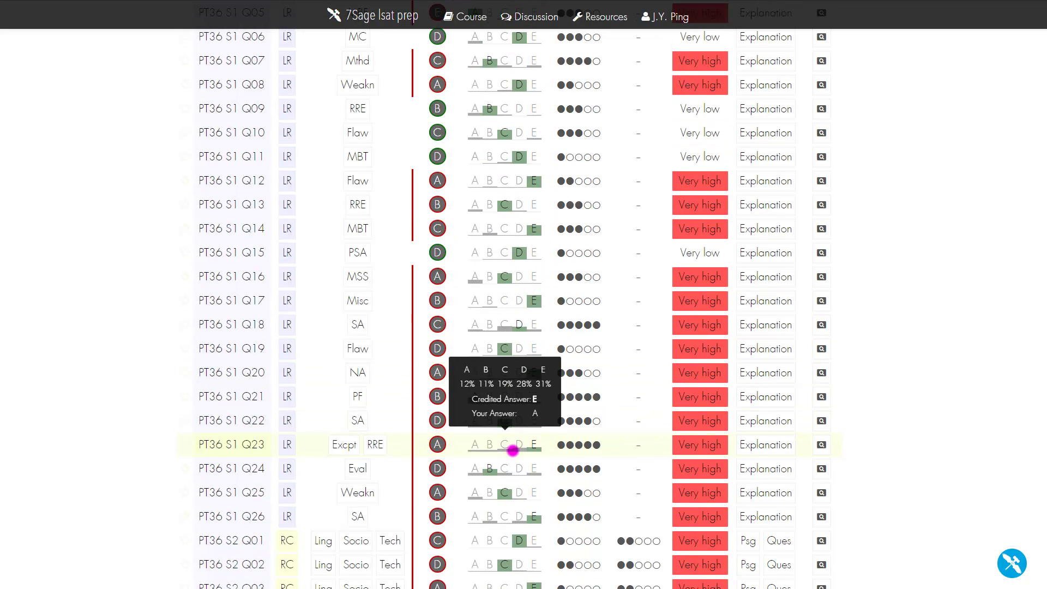
scroll(513, 450, "down", 1)
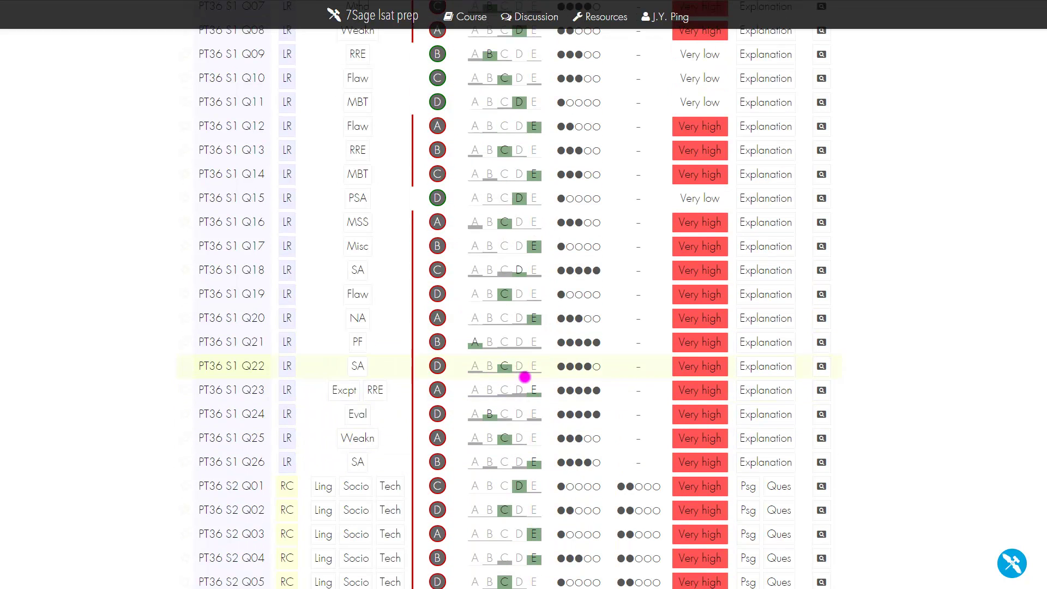
mouse_move(507, 388)
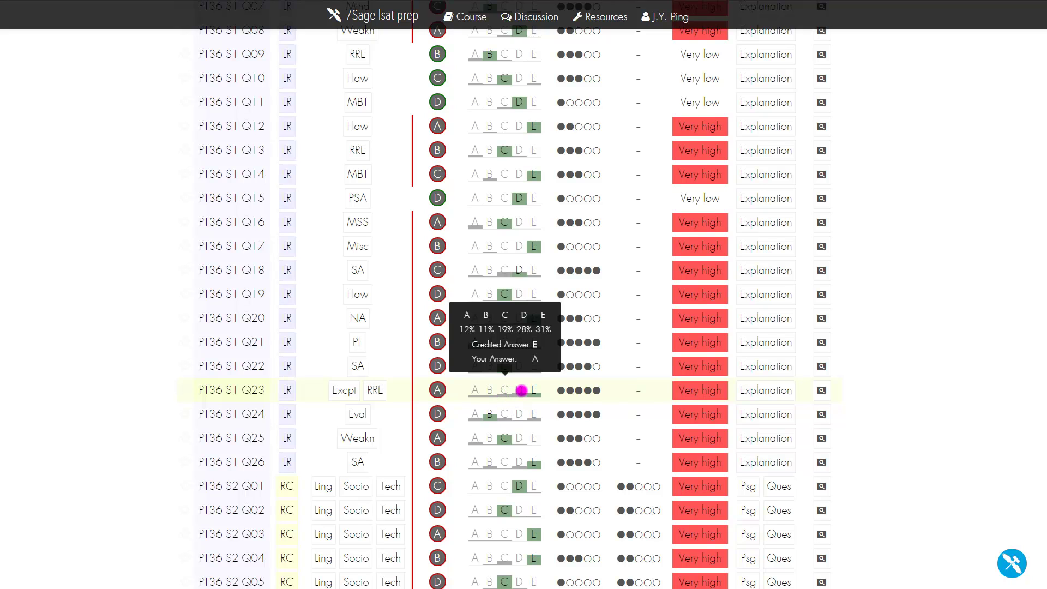
scroll(517, 393, "down", 2)
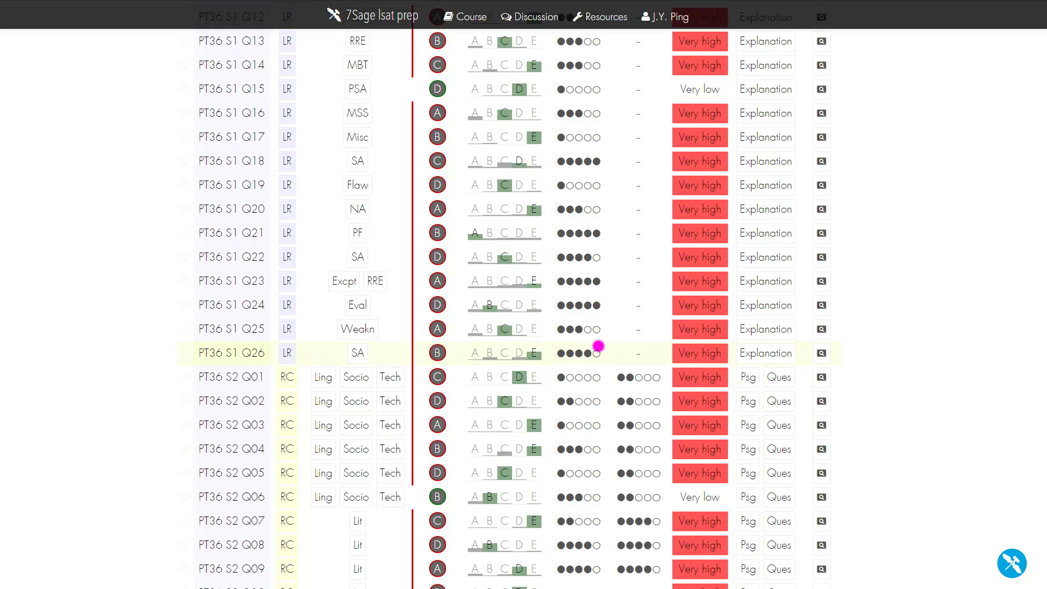
scroll(574, 333, "up", 7)
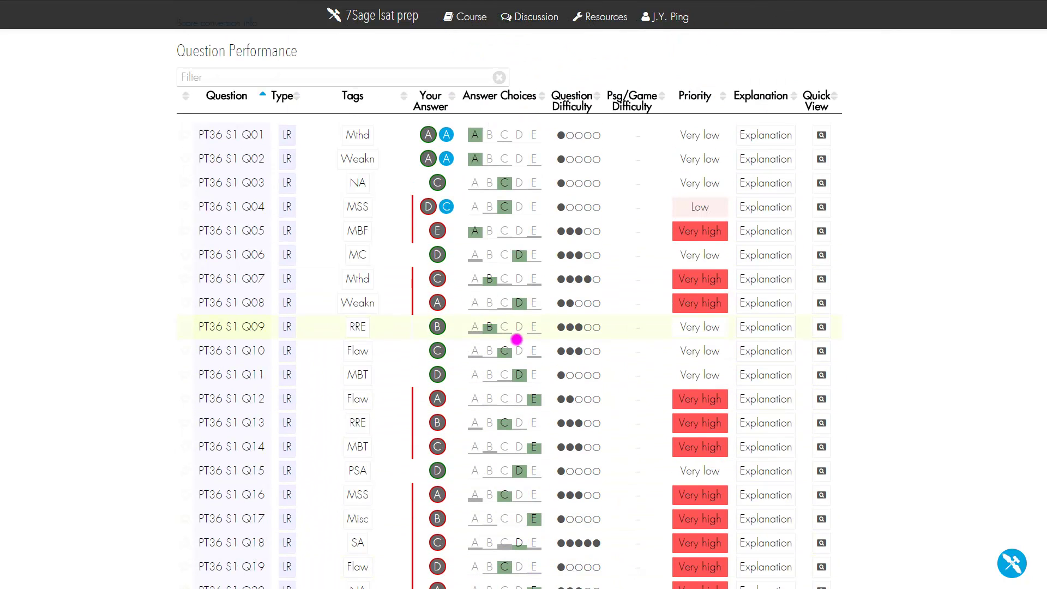
scroll(586, 382, "down", 5)
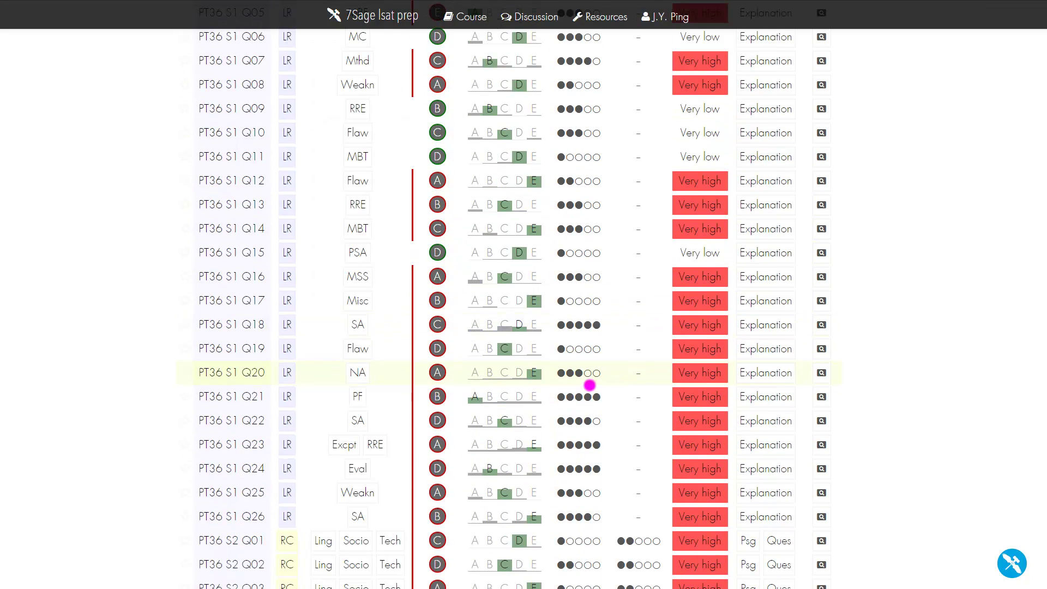
scroll(605, 383, "down", 1)
scroll(648, 406, "up", 8)
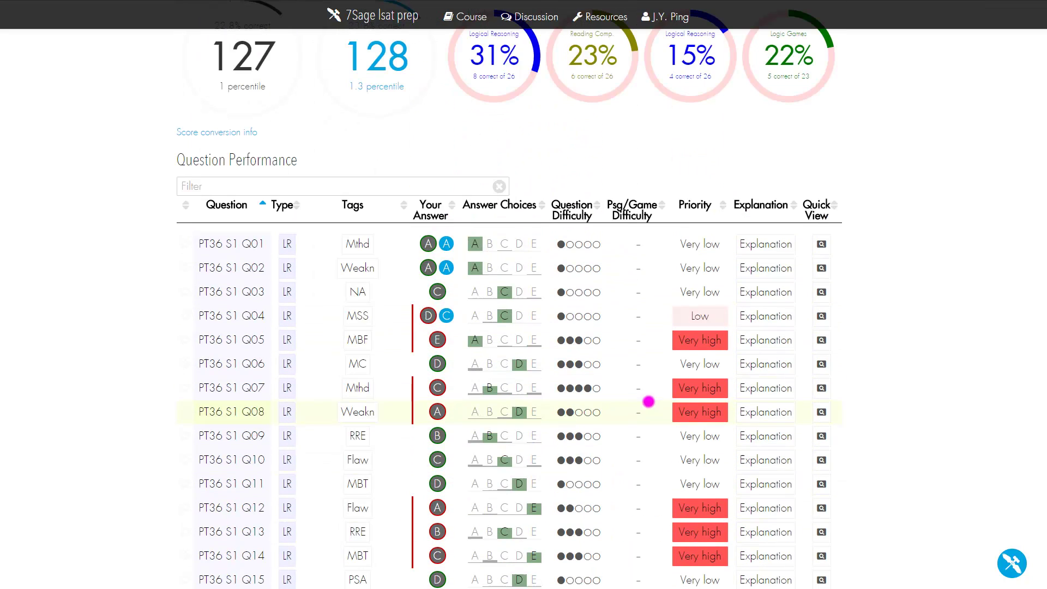
scroll(635, 420, "down", 19)
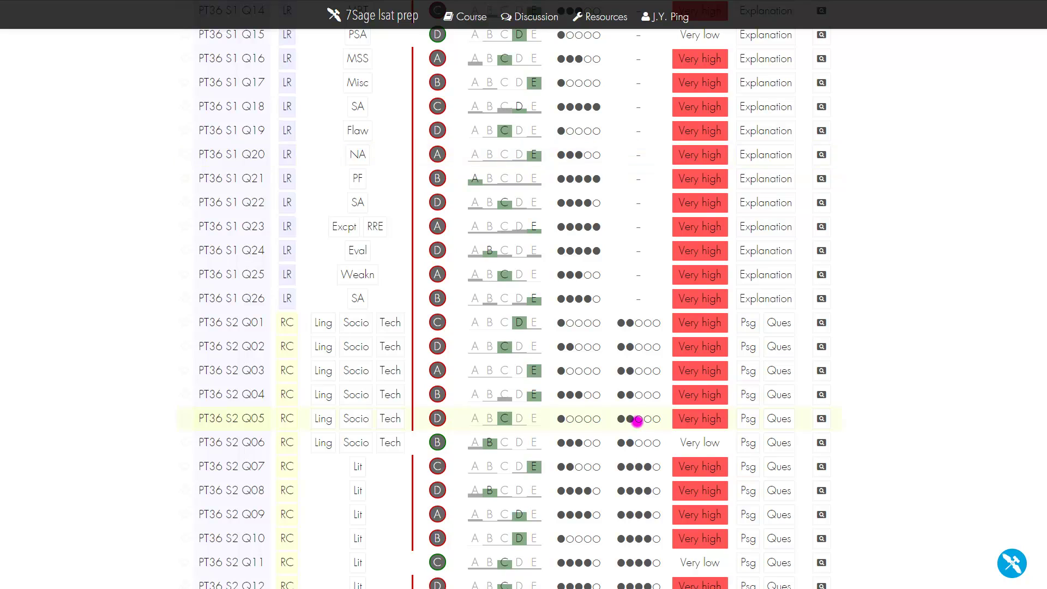
scroll(637, 418, "down", 13)
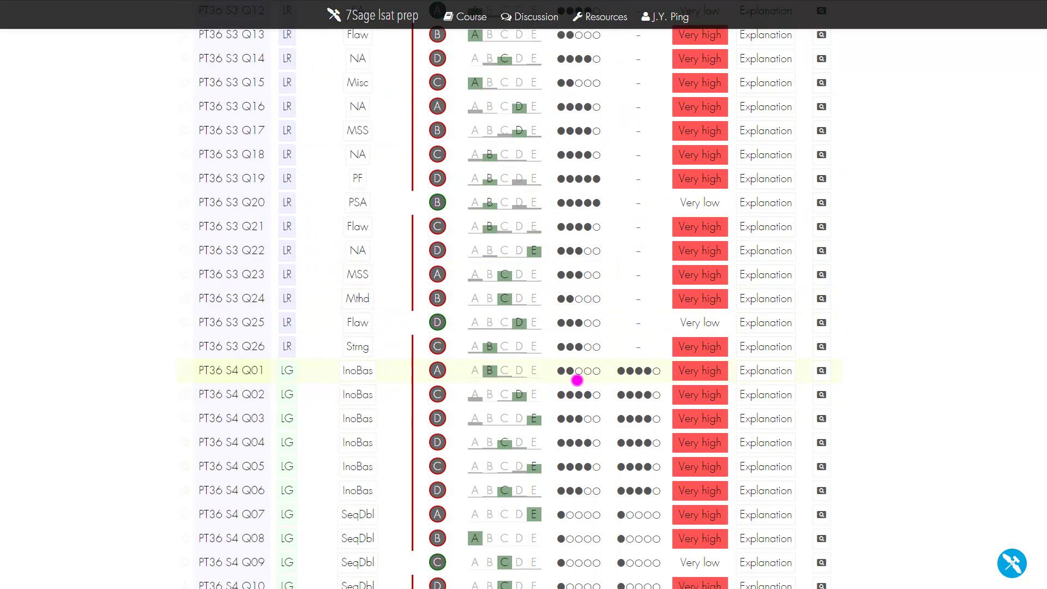
scroll(599, 385, "down", 2)
scroll(594, 379, "up", 5)
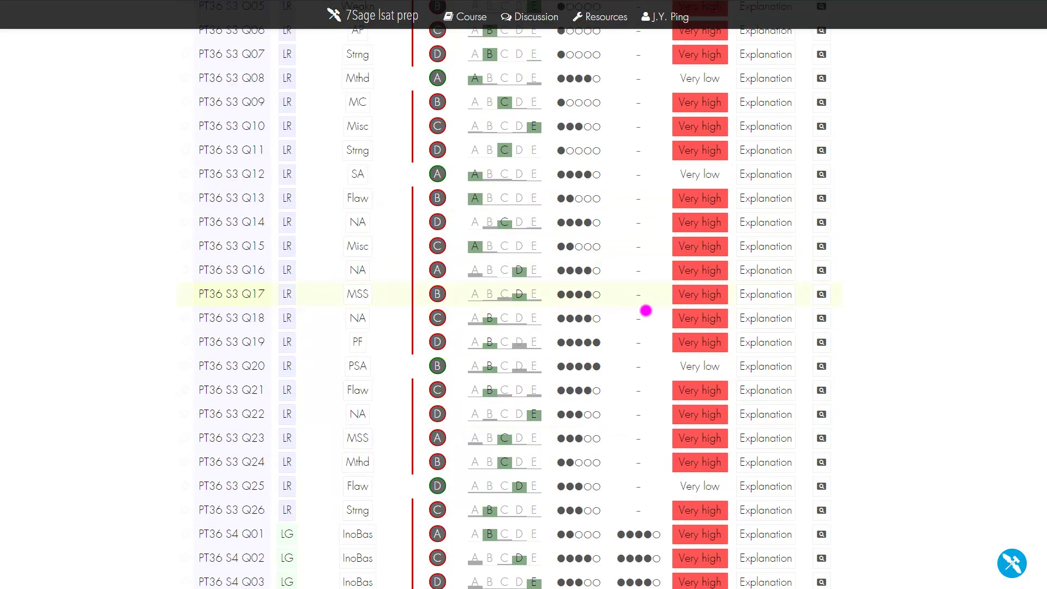
scroll(645, 318, "up", 20)
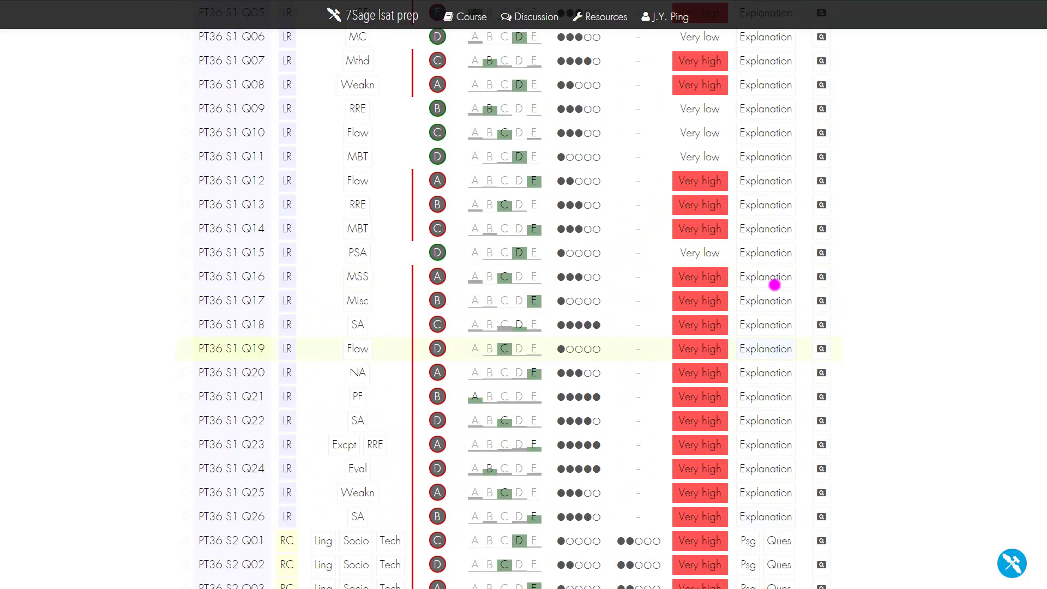
scroll(766, 194, "up", 4)
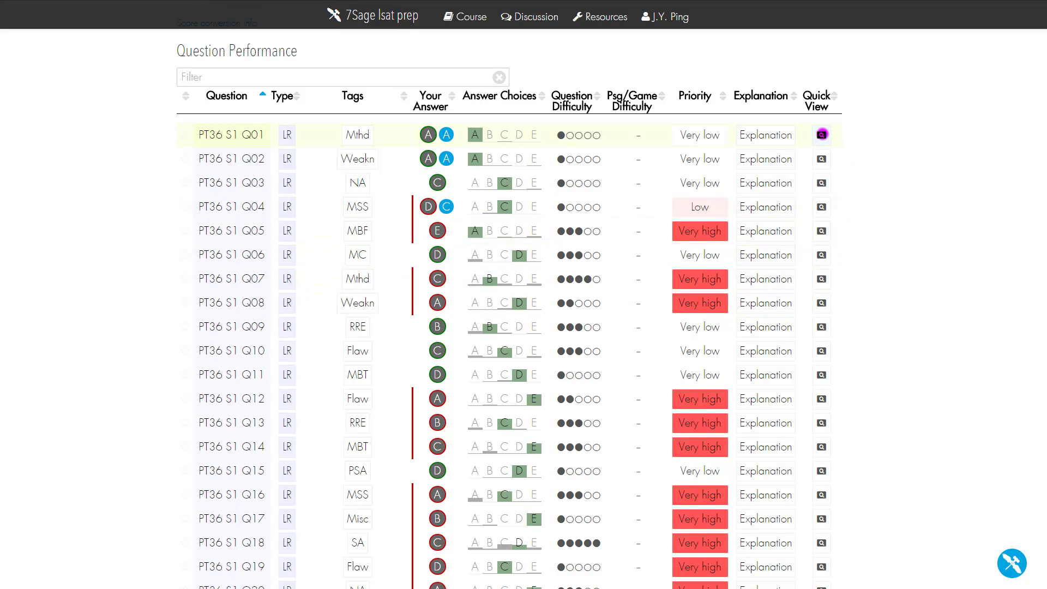
scroll(853, 164, "up", 2)
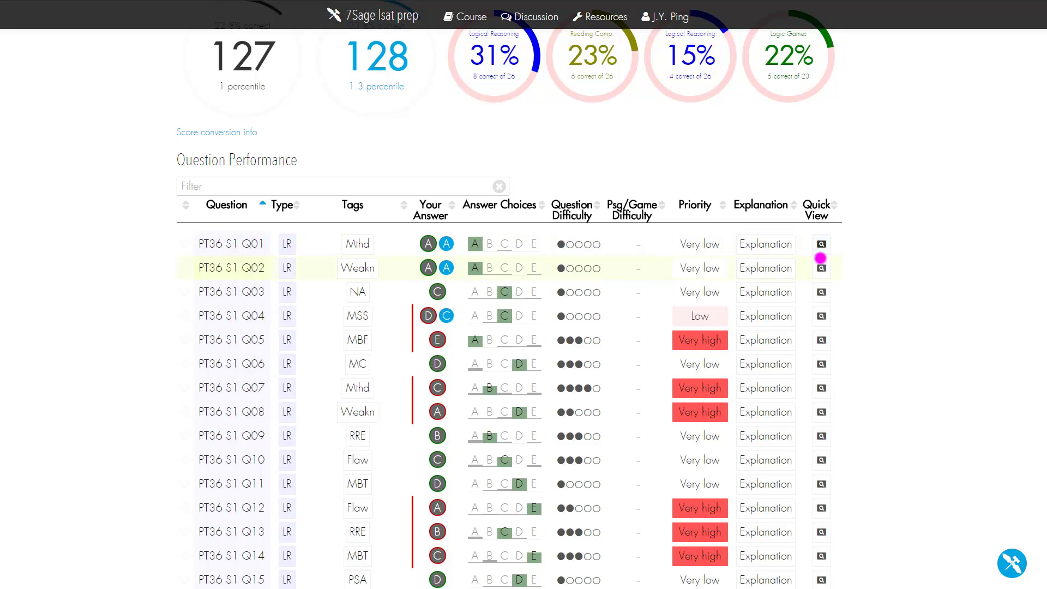
left_click(822, 244)
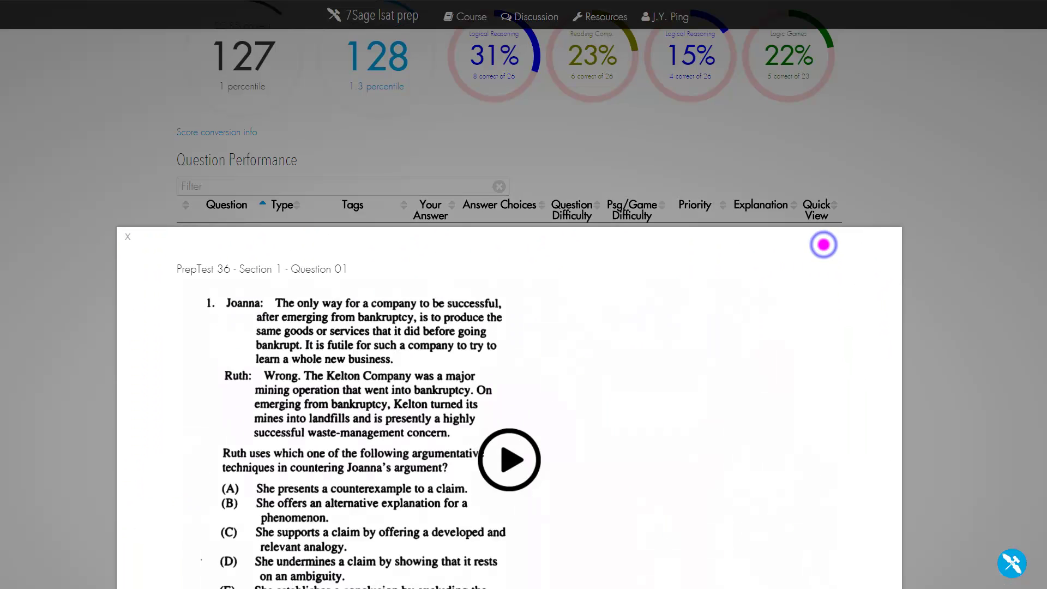
scroll(586, 326, "down", 2)
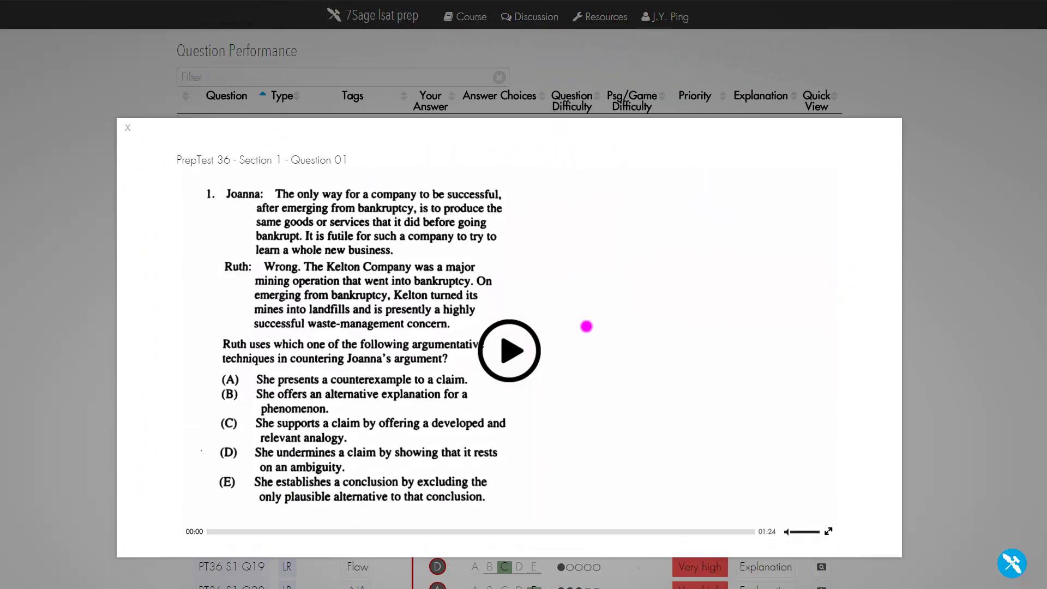
left_click(964, 264)
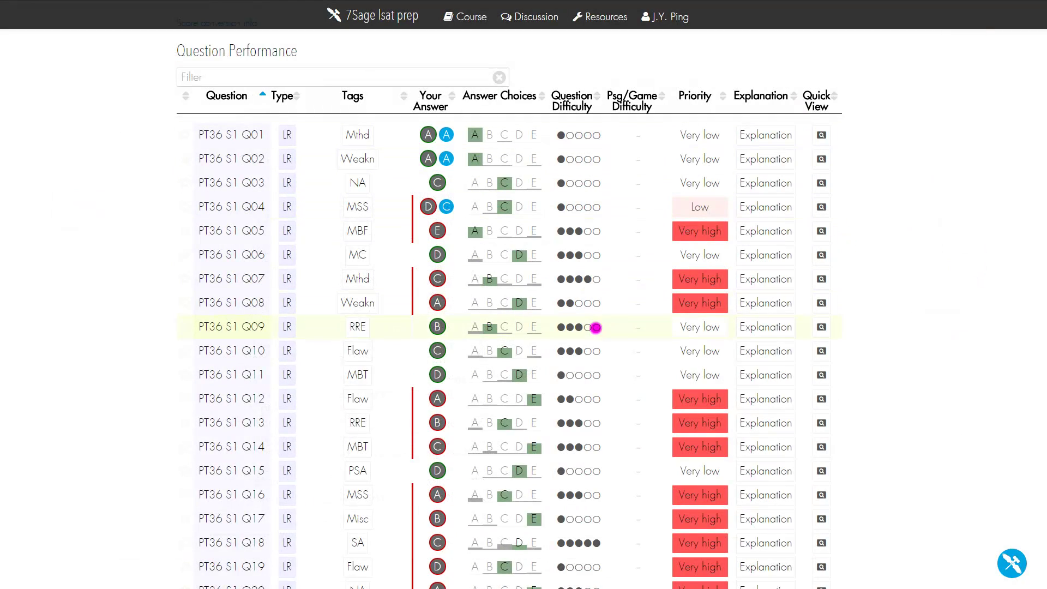
scroll(675, 360, "up", 8)
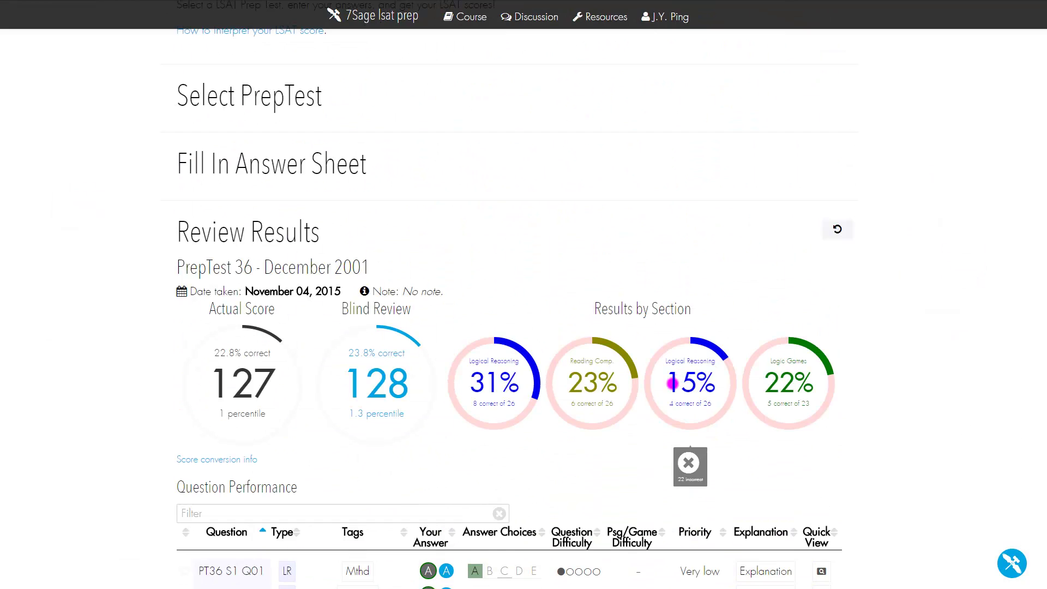
scroll(891, 371, "up", 3)
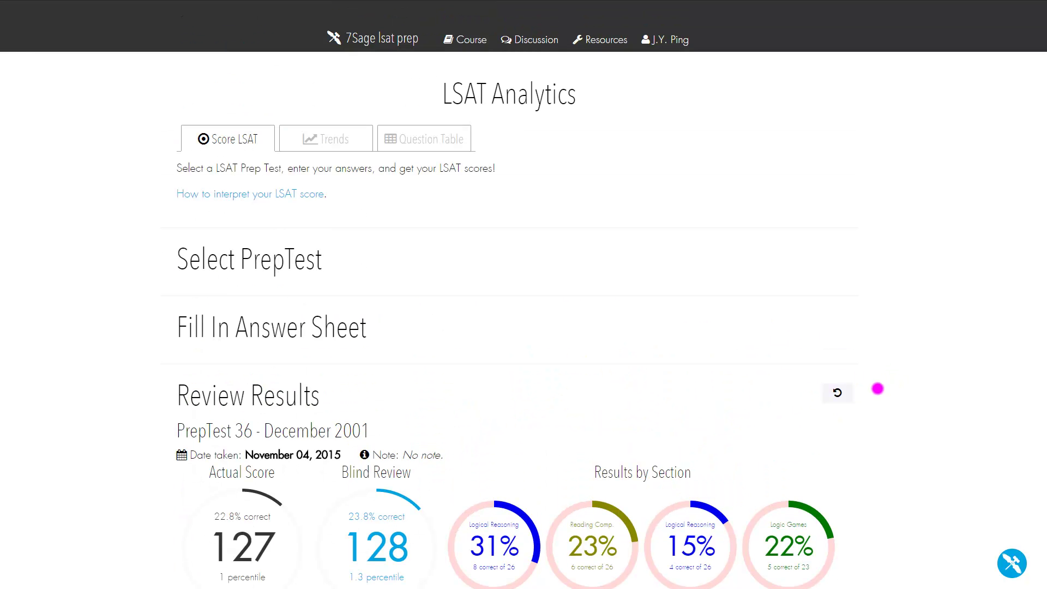
scroll(899, 387, "down", 3)
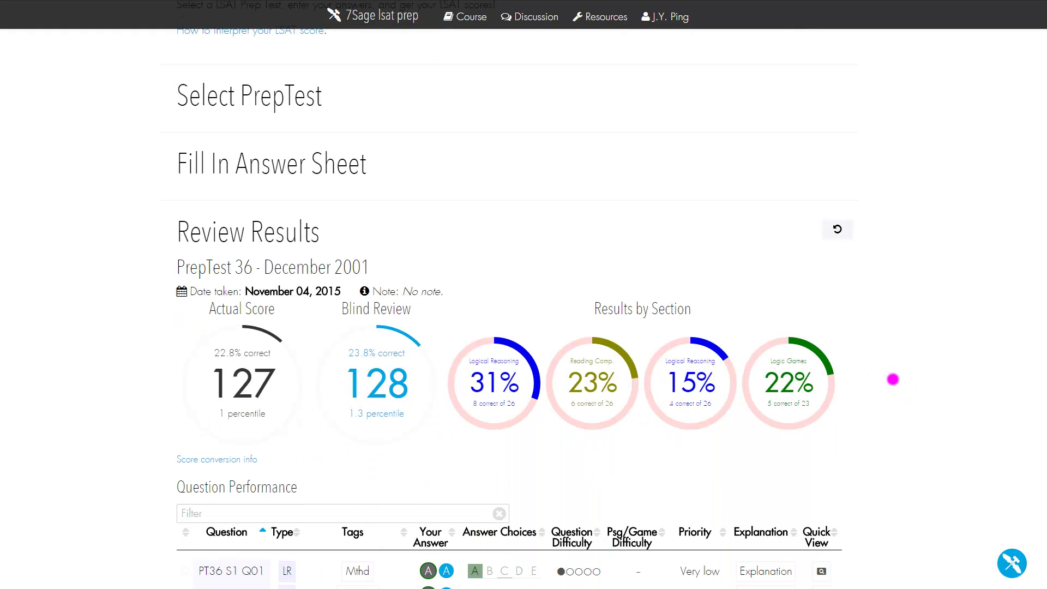